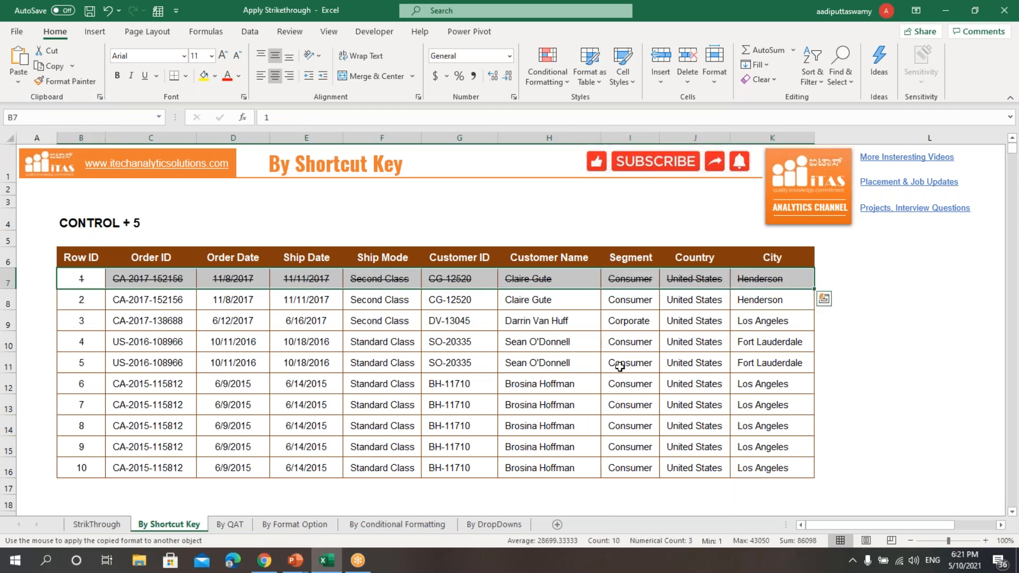
# - Remove the strikethrough from the first record (B7:K7) on the By Shortcut Key sheet
pyautogui.hotkey('ctrl', '5')
pyautogui.click(328, 405)
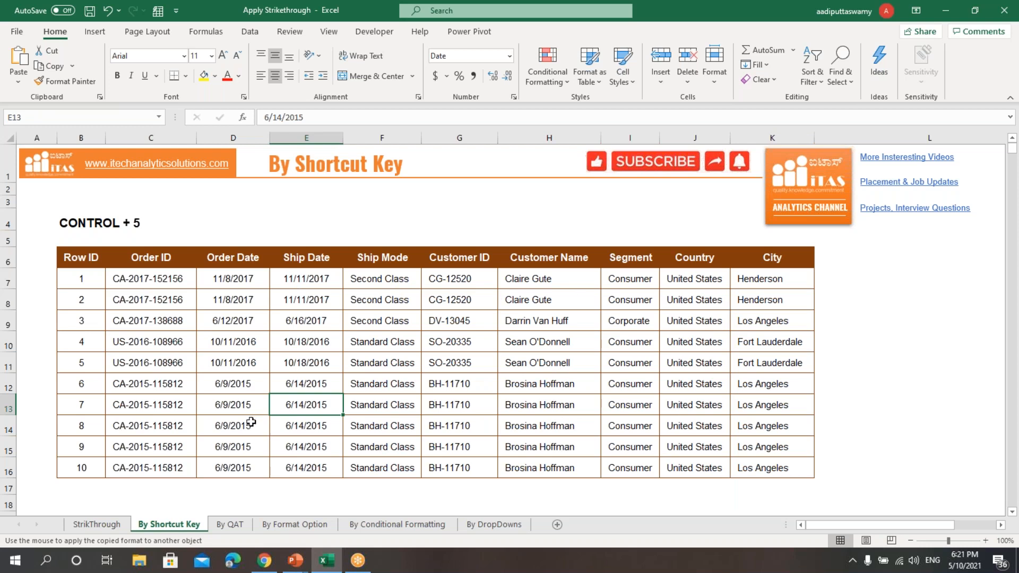
# - Go to the By QAT sheet and add the Strikethrough command from All Commands to the Quick Access Toolbar
pyautogui.click(227, 527)
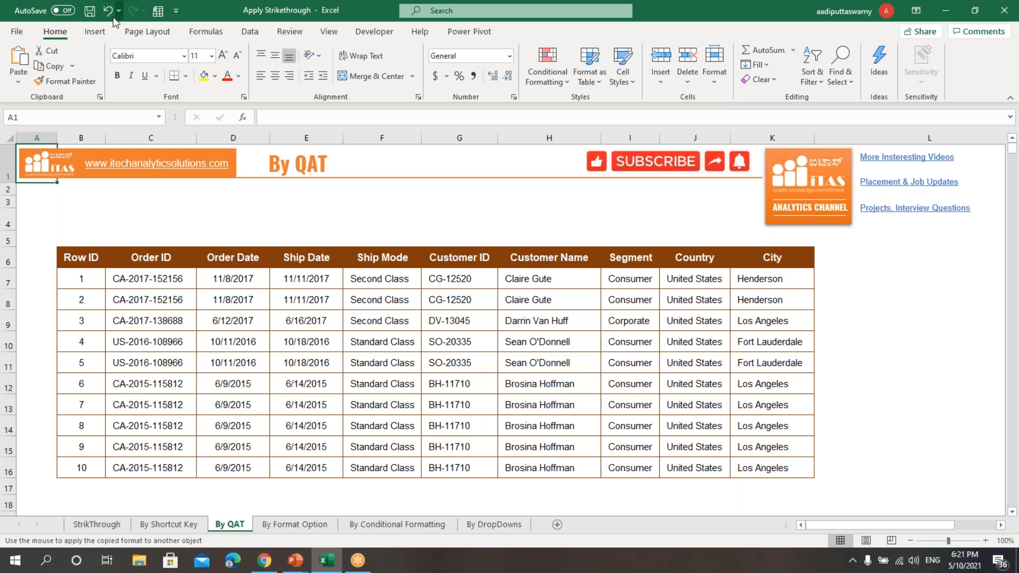
pyautogui.click(177, 12)
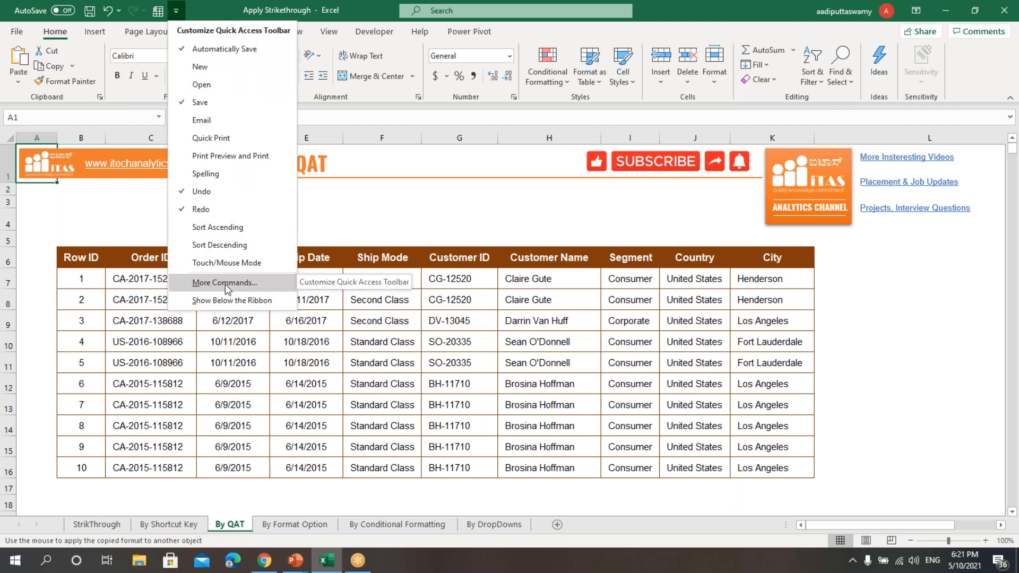
pyautogui.click(225, 283)
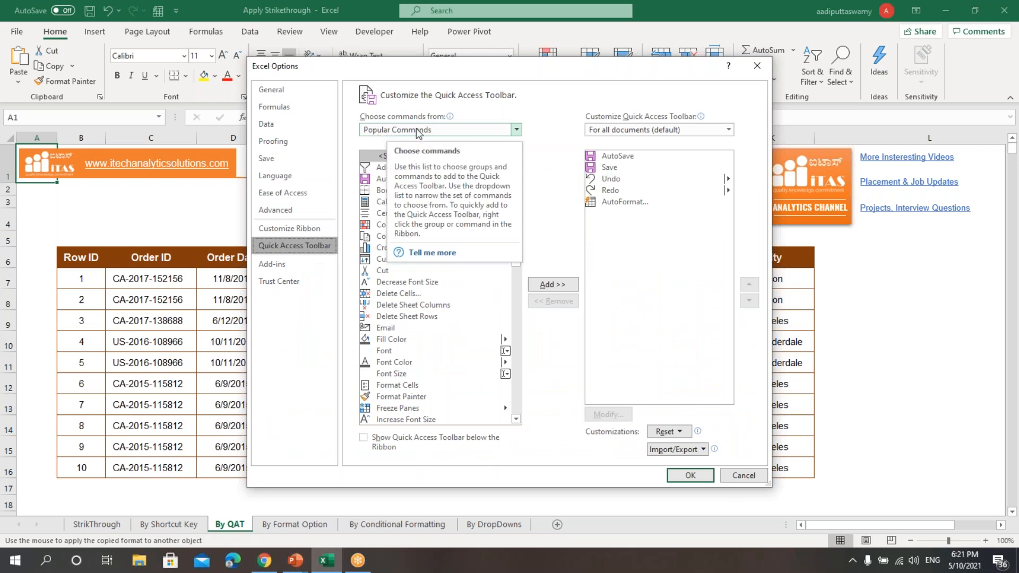
pyautogui.click(428, 131)
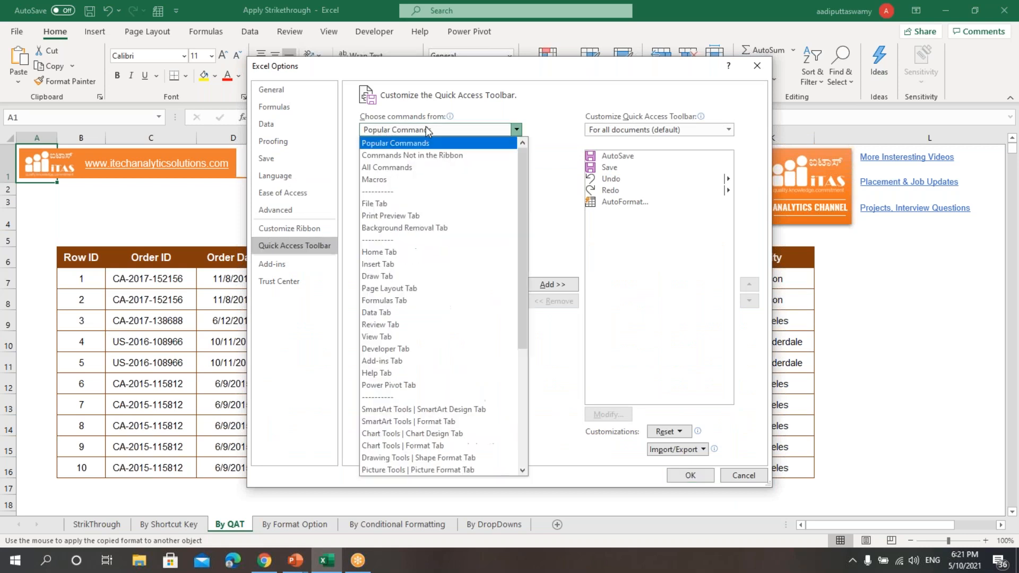
pyautogui.click(413, 168)
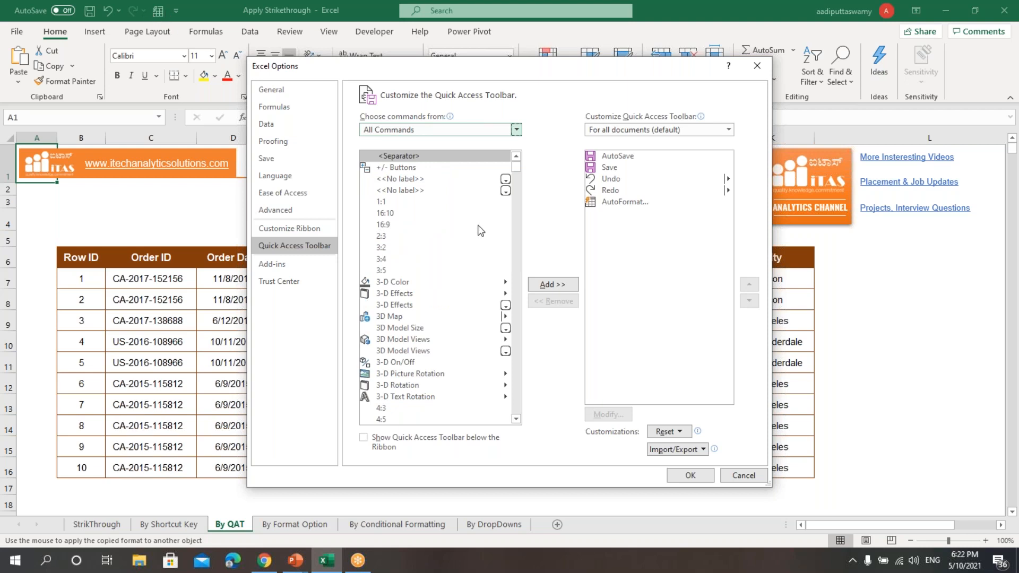
pyautogui.moveTo(515, 167); pyautogui.dragTo(522, 373)
pyautogui.scroll(-10, 425, 346)
pyautogui.scroll(-12, 426, 346)
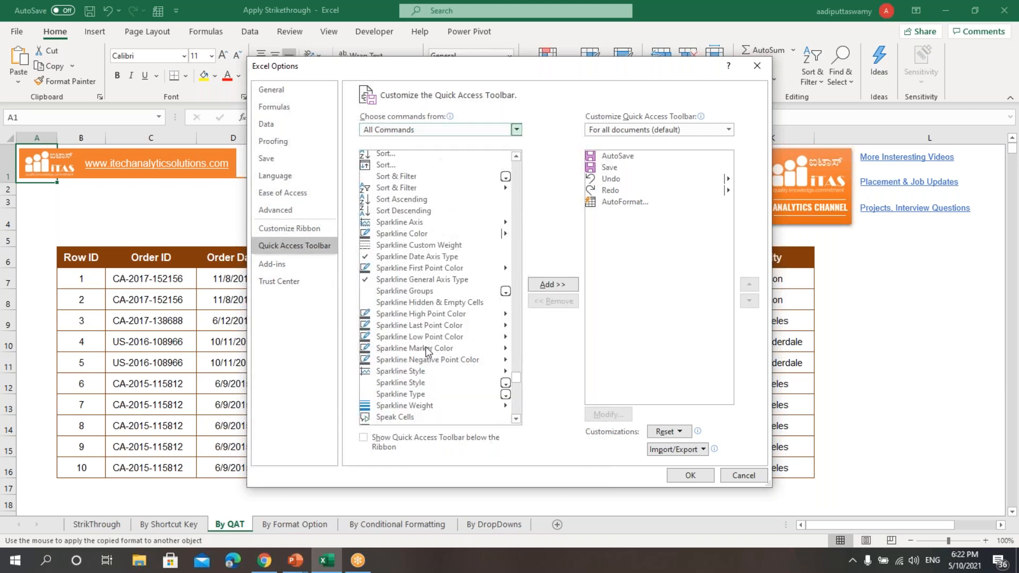
pyautogui.click(410, 348)
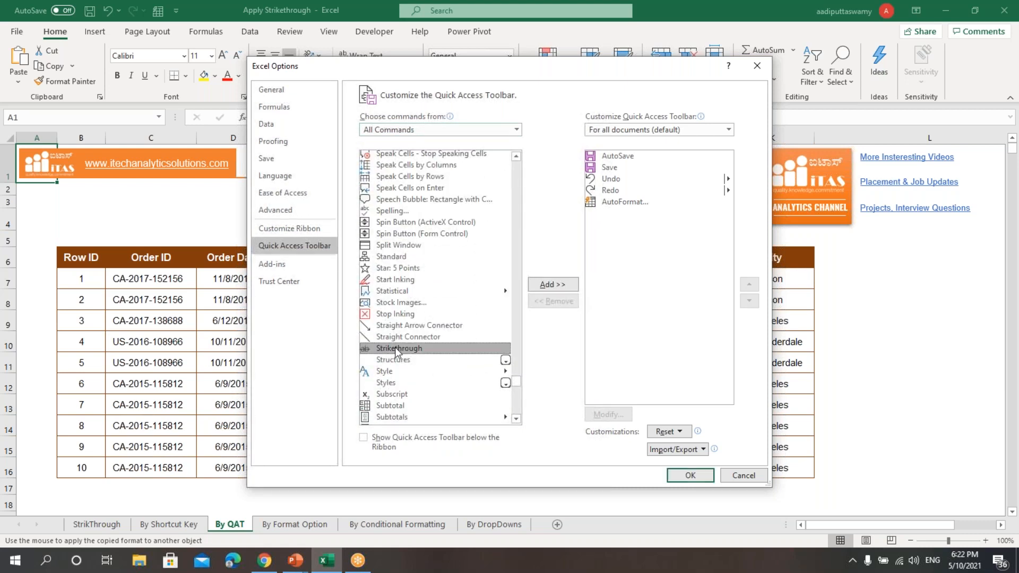
pyautogui.click(547, 286)
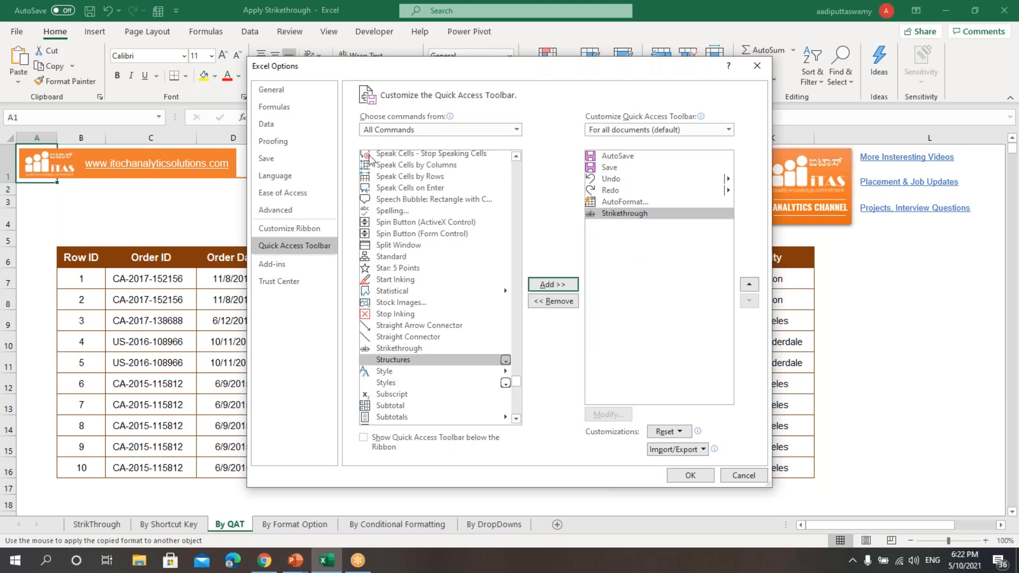
pyautogui.click(687, 480)
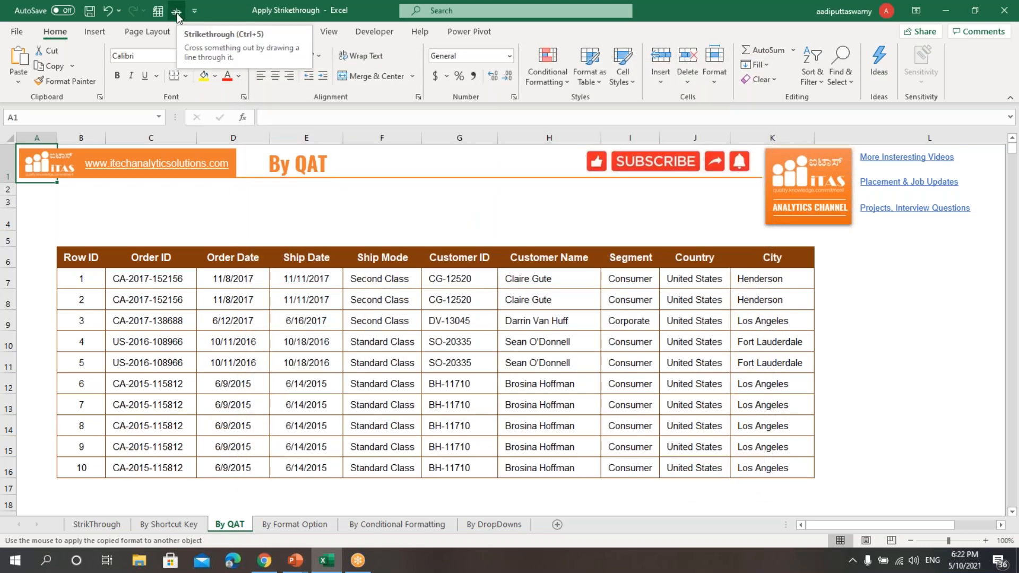
# - Apply strikethrough to the first record (B7:K7) with the Quick Access Toolbar command and remove it again
pyautogui.moveTo(82, 282); pyautogui.dragTo(751, 282)
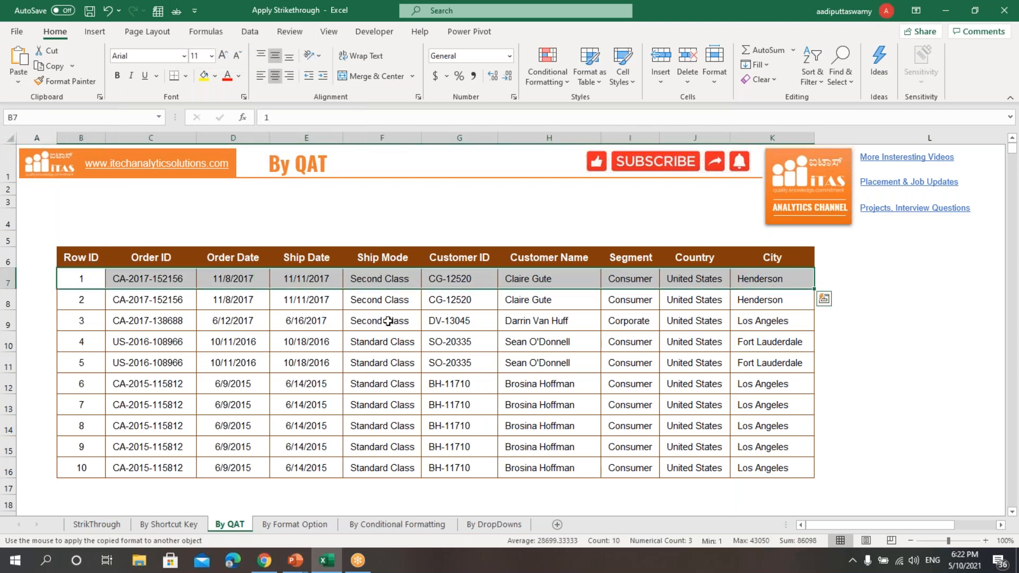
pyautogui.click(177, 12)
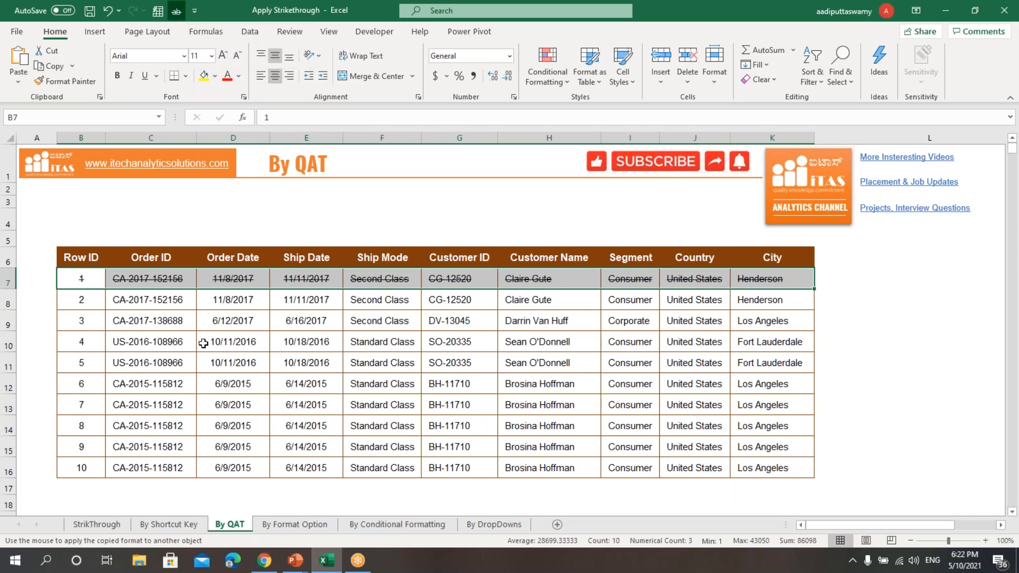
pyautogui.click(177, 15)
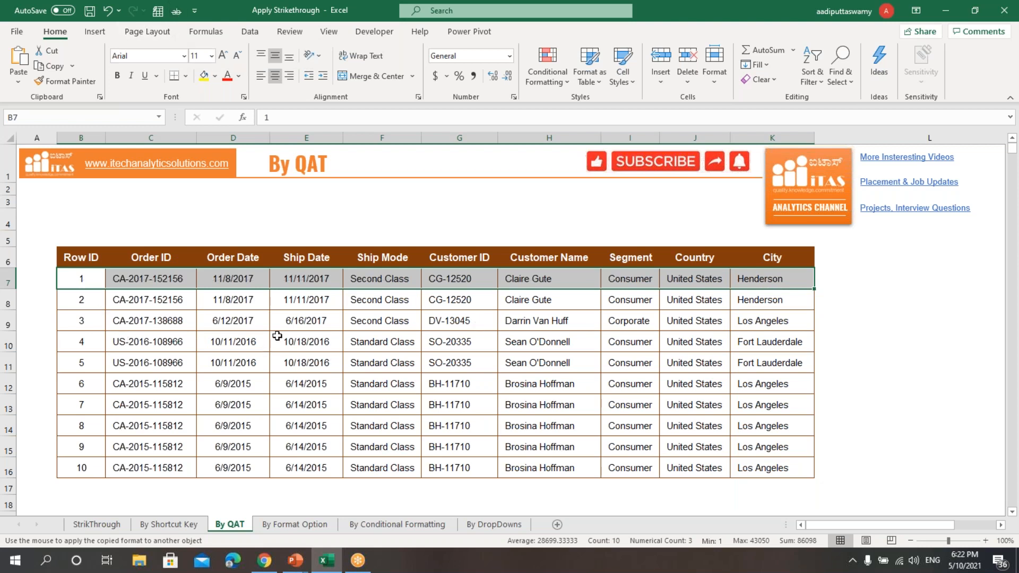
# - On the By Format Option sheet, apply the Strikethrough font effect to the first record (B7:K7) through Format Cells
pyautogui.click(292, 528)
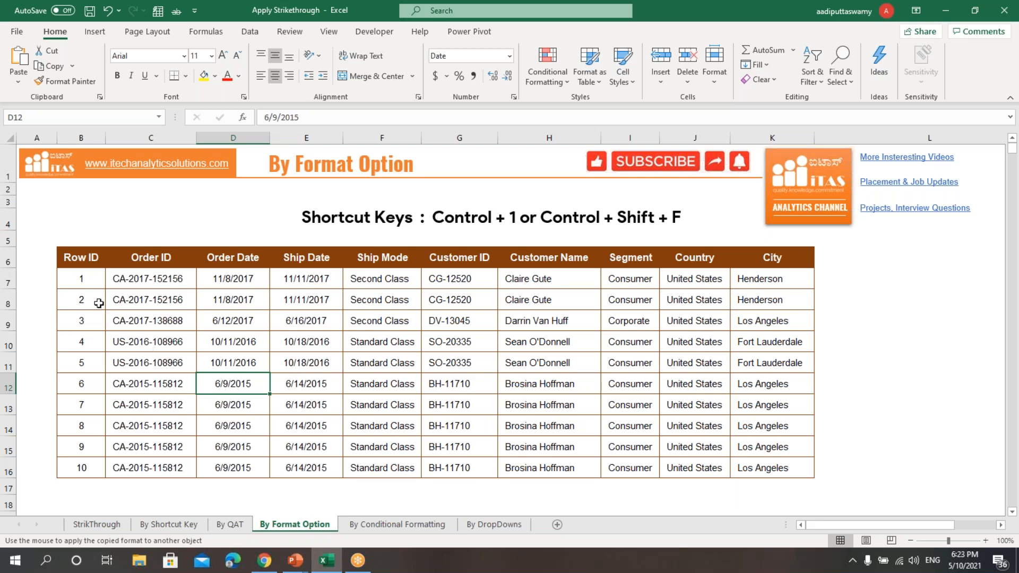
pyautogui.moveTo(86, 281); pyautogui.dragTo(756, 284)
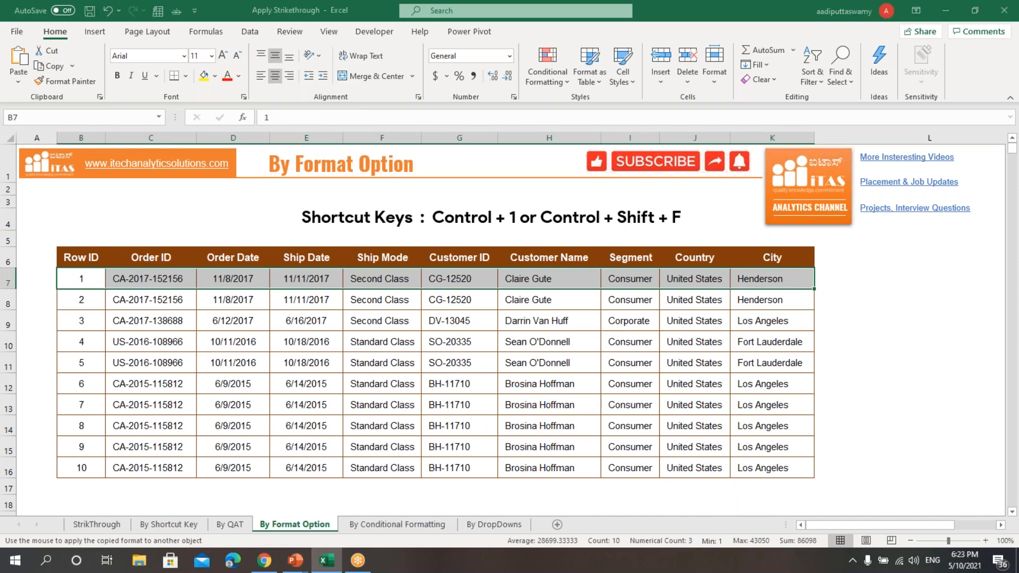
pyautogui.hotkey('ctrl', '1')
pyautogui.click(379, 127)
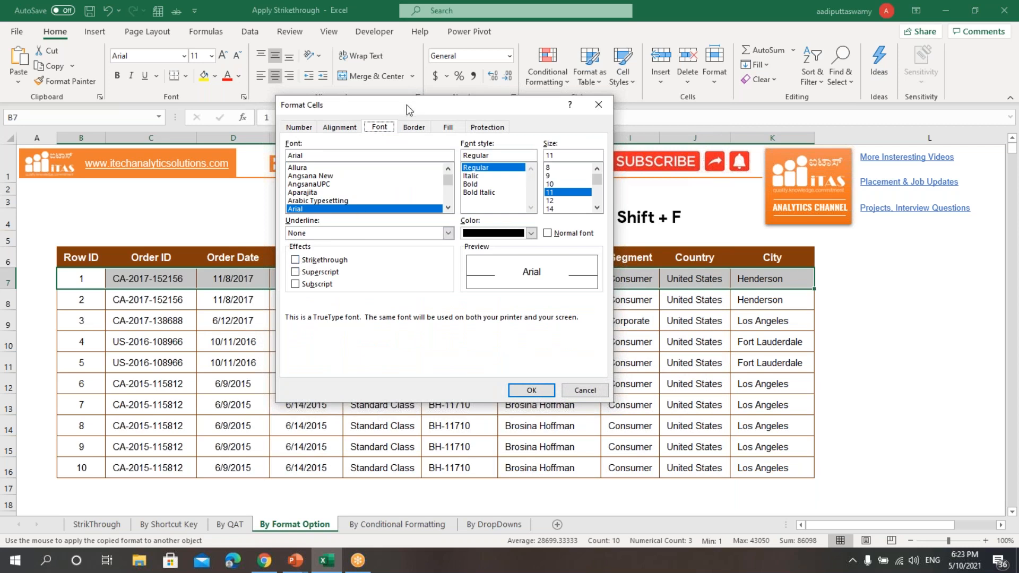
pyautogui.moveTo(407, 104); pyautogui.dragTo(392, 137)
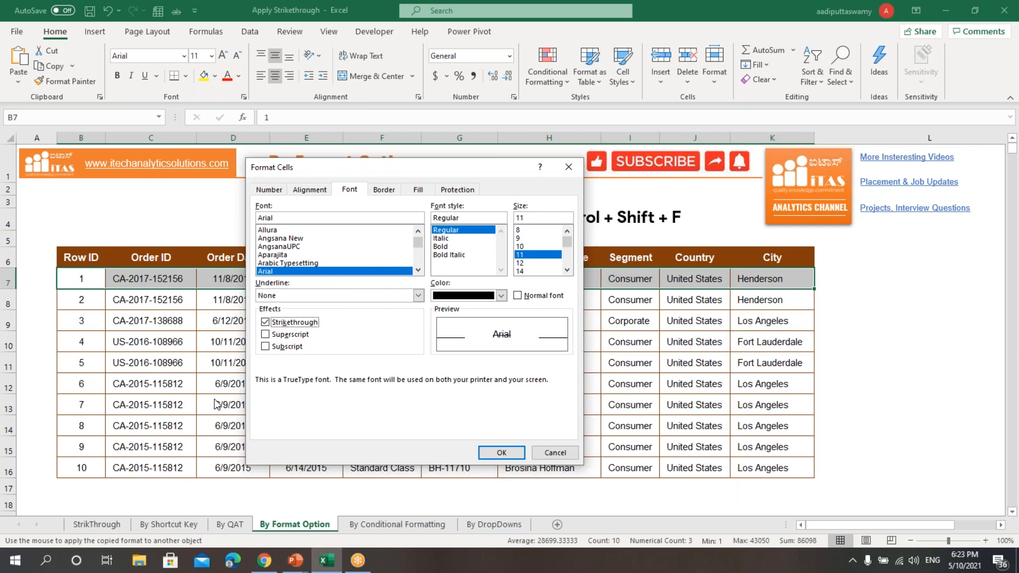
pyautogui.click(269, 323)
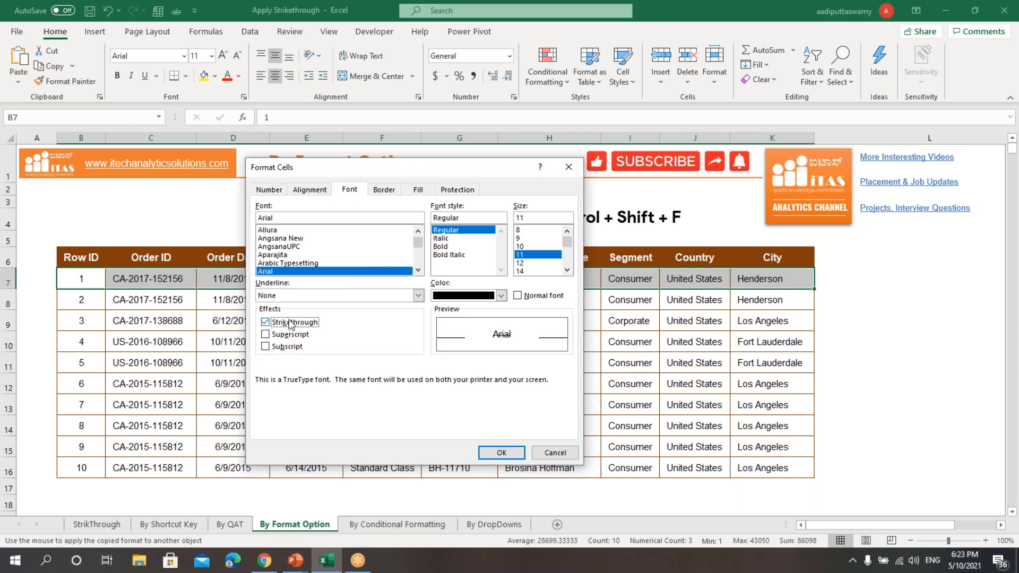
pyautogui.click(485, 453)
pyautogui.click(306, 359)
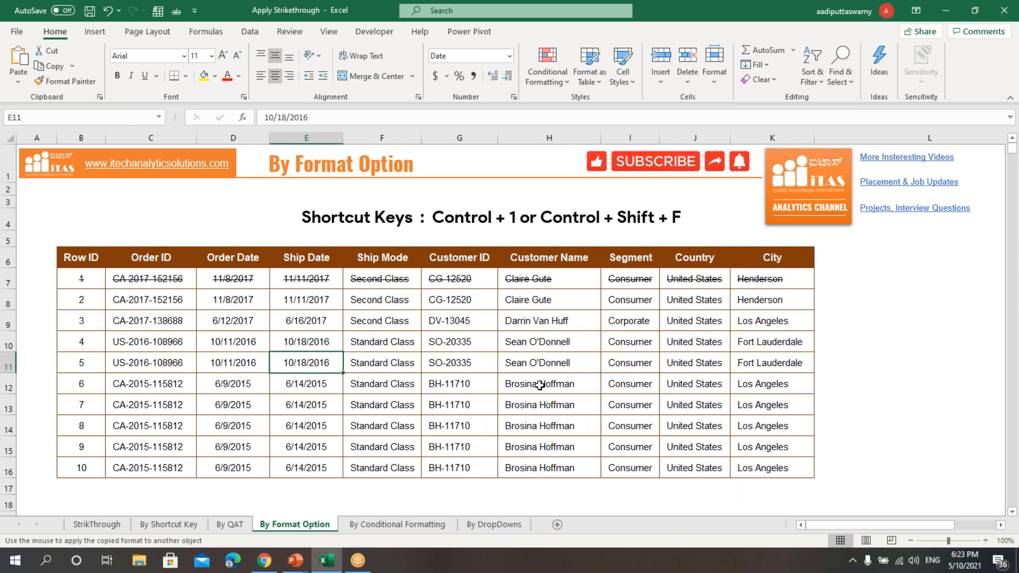
# - Clear the Strikethrough font effect from the first record (B7:K7) through Format Cells
pyautogui.moveTo(99, 274); pyautogui.dragTo(775, 279)
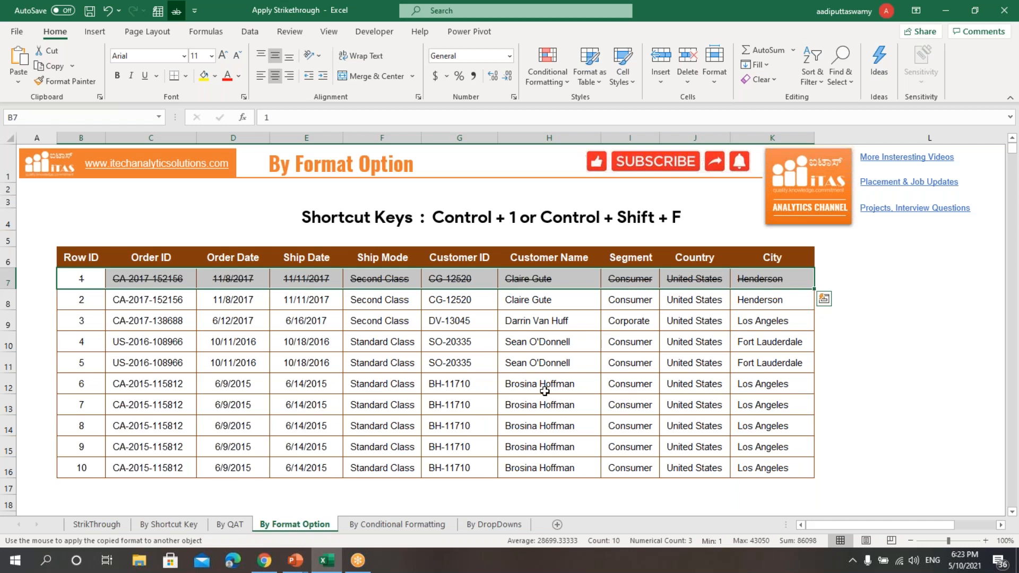
pyautogui.hotkey('ctrl', '1')
pyautogui.hotkey('alt', 'k')
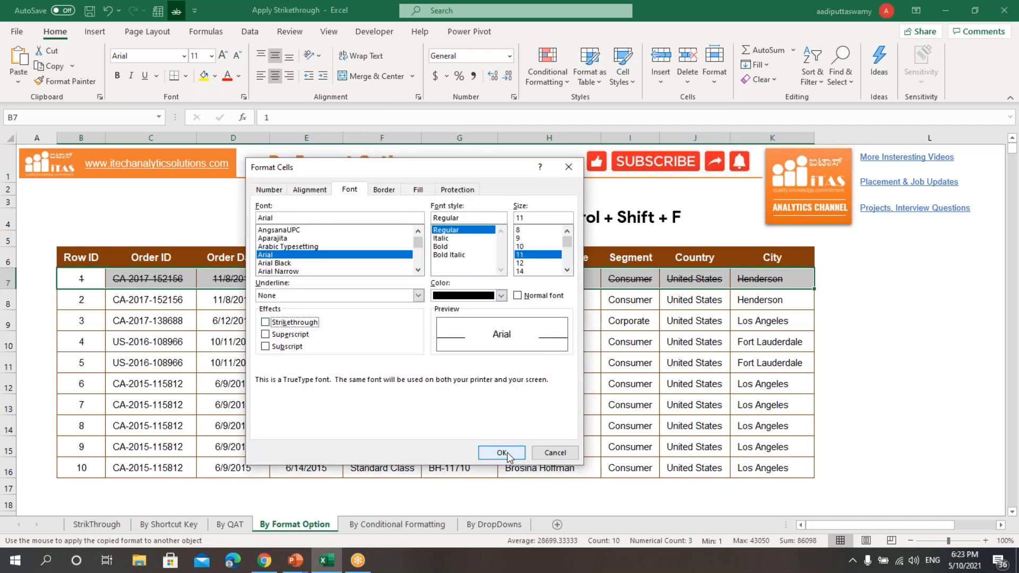
pyautogui.click(501, 453)
pyautogui.click(459, 404)
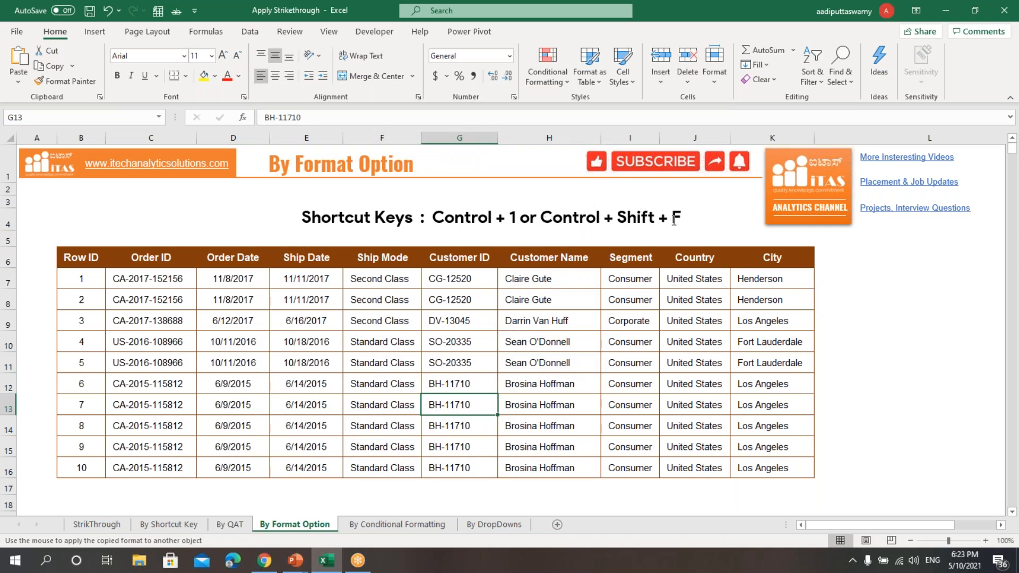
# - Reapply the Strikethrough font effect to the first record (B7:K7) through Format Cells
pyautogui.moveTo(87, 279); pyautogui.dragTo(796, 280)
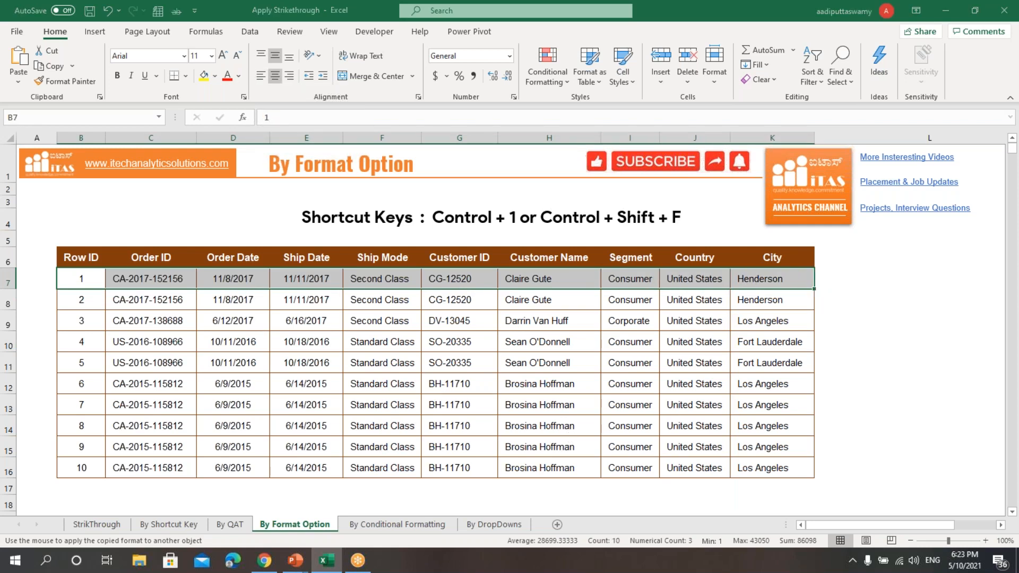
pyautogui.hotkey('ctrl', '1')
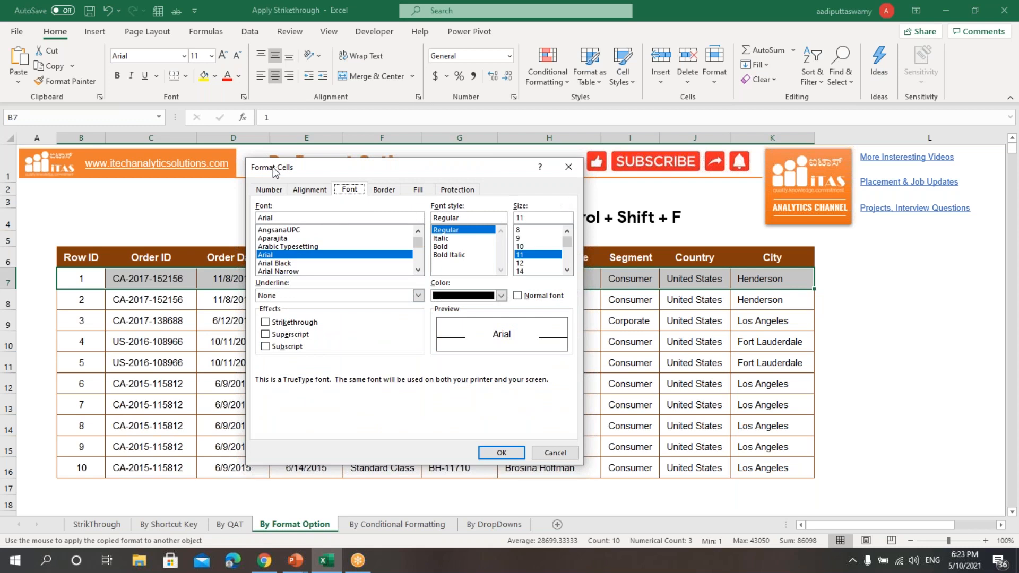
pyautogui.moveTo(285, 167); pyautogui.dragTo(286, 175)
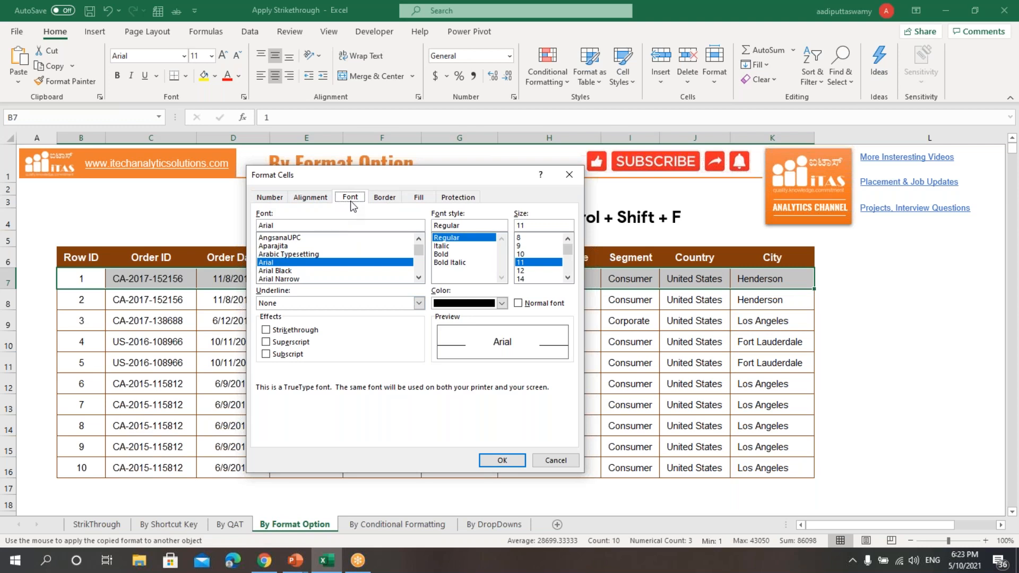
pyautogui.click(266, 330)
pyautogui.press('Return')
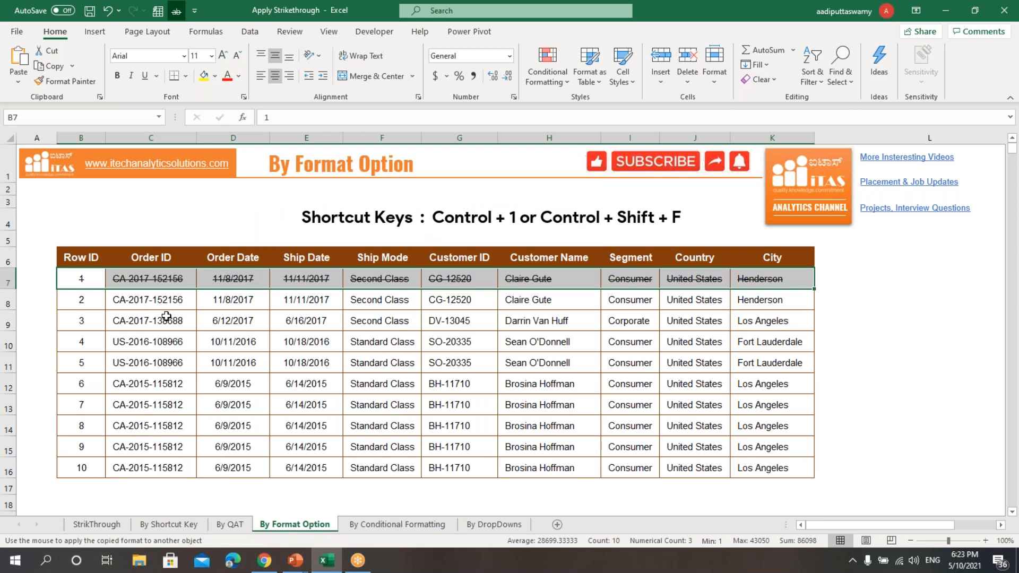
# - Turn the Strikethrough font effect off again for the first record on the By Format Option sheet
pyautogui.hotkey('ctrl', '1')
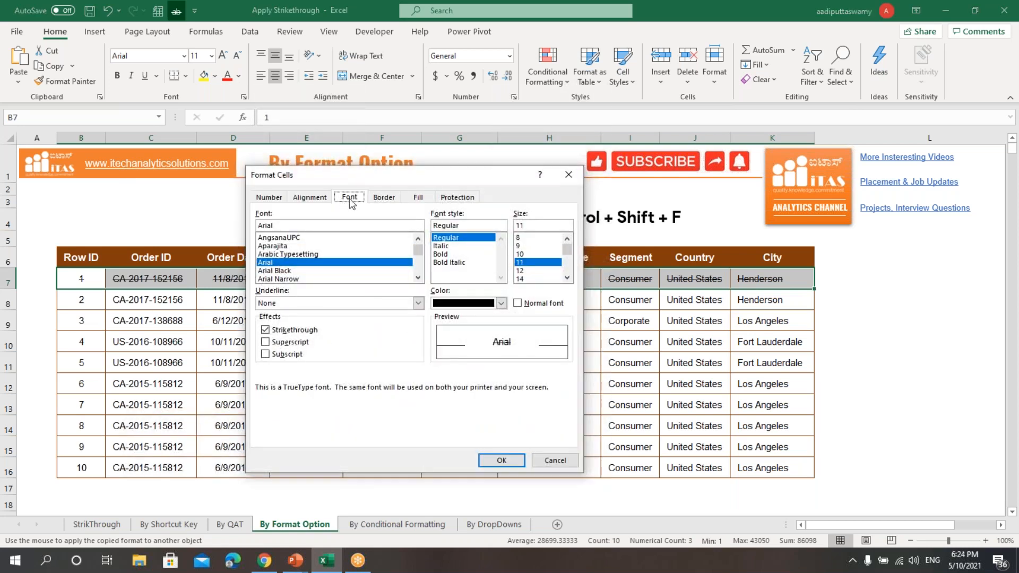
pyautogui.click(282, 330)
pyautogui.press('Return')
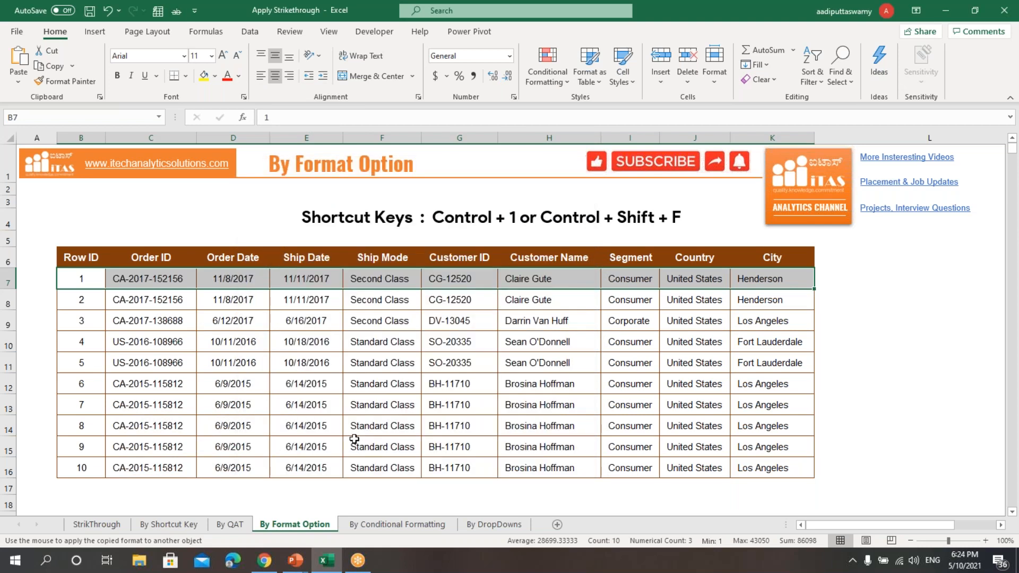
pyautogui.click(337, 405)
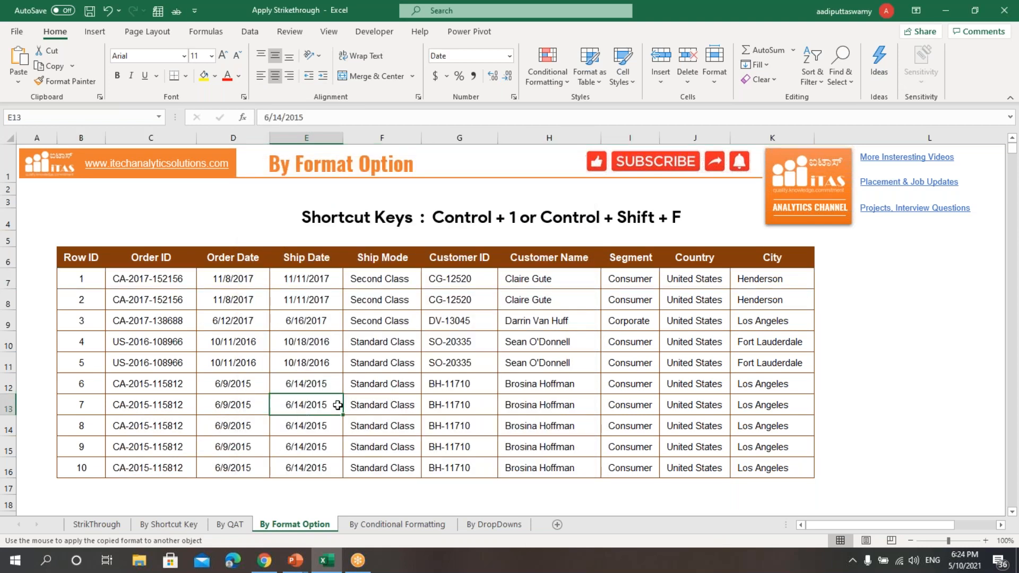
# - On the By Conditional Formatting sheet, uncheck the first record's Status checkbox and check the formatting of B7:K7
pyautogui.click(375, 525)
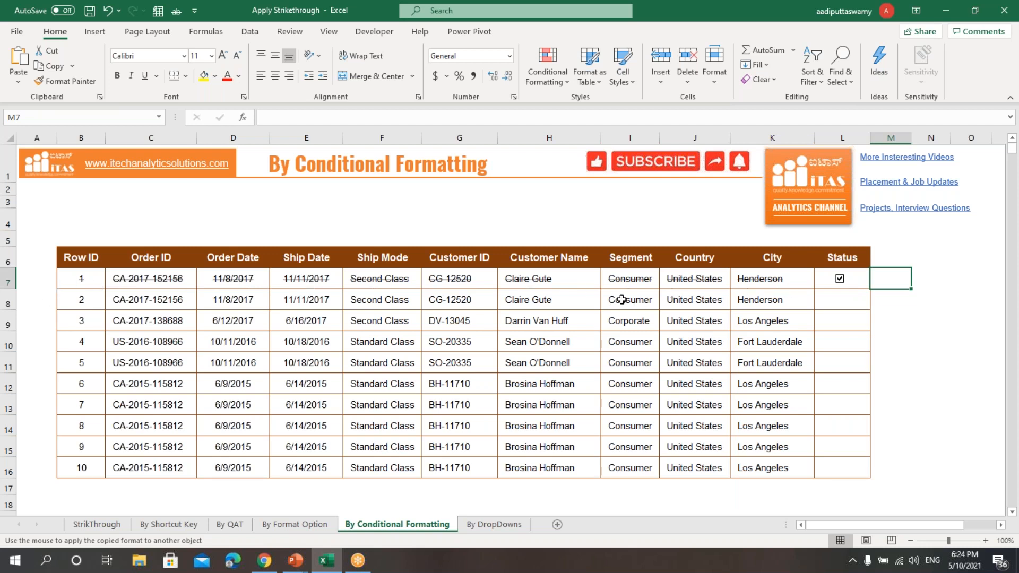
pyautogui.click(841, 281)
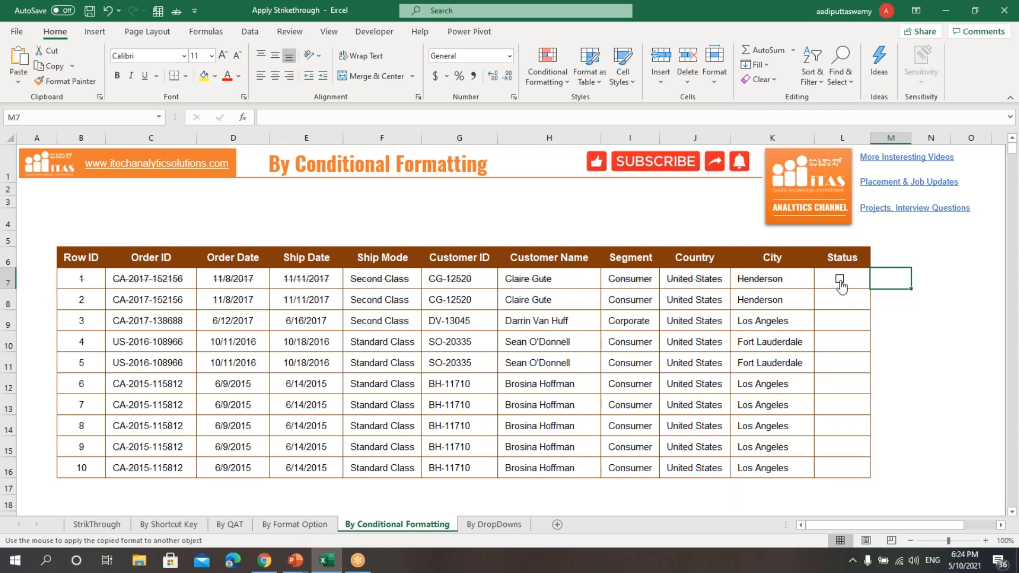
pyautogui.moveTo(84, 284); pyautogui.dragTo(772, 284)
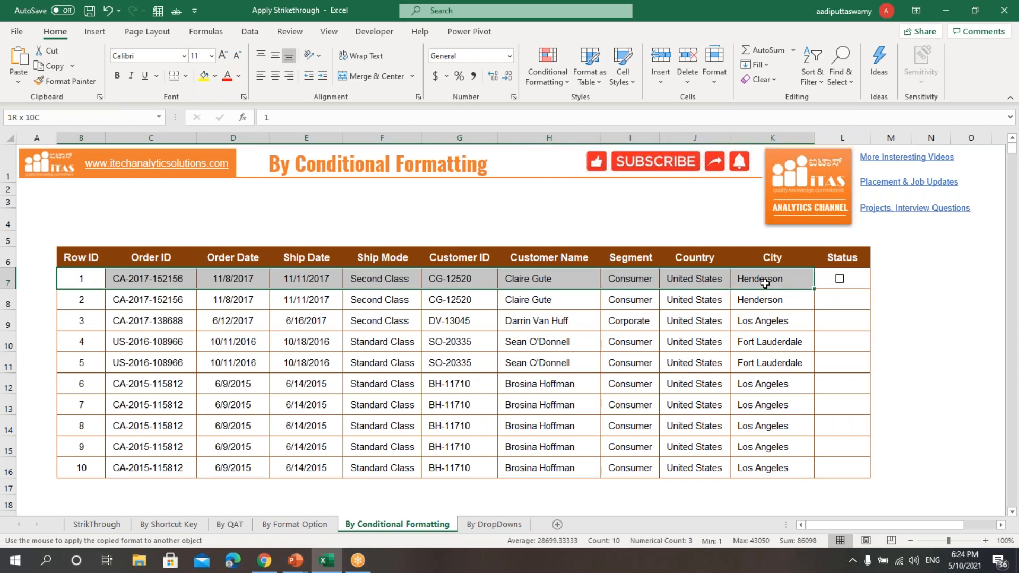
pyautogui.click(650, 334)
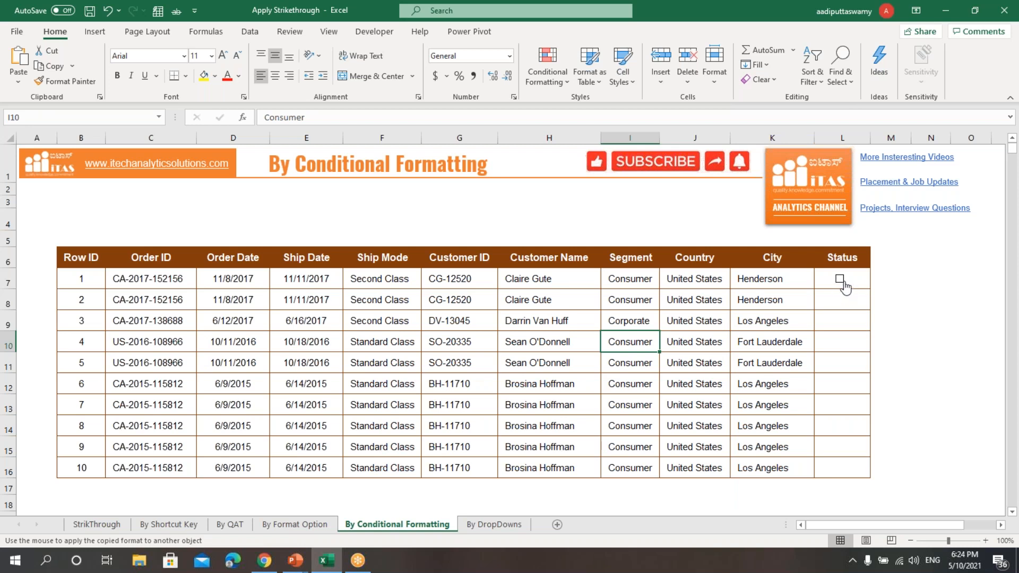
# - Insert a Form Controls check box in the second record's Status cell, L8
pyautogui.click(837, 300)
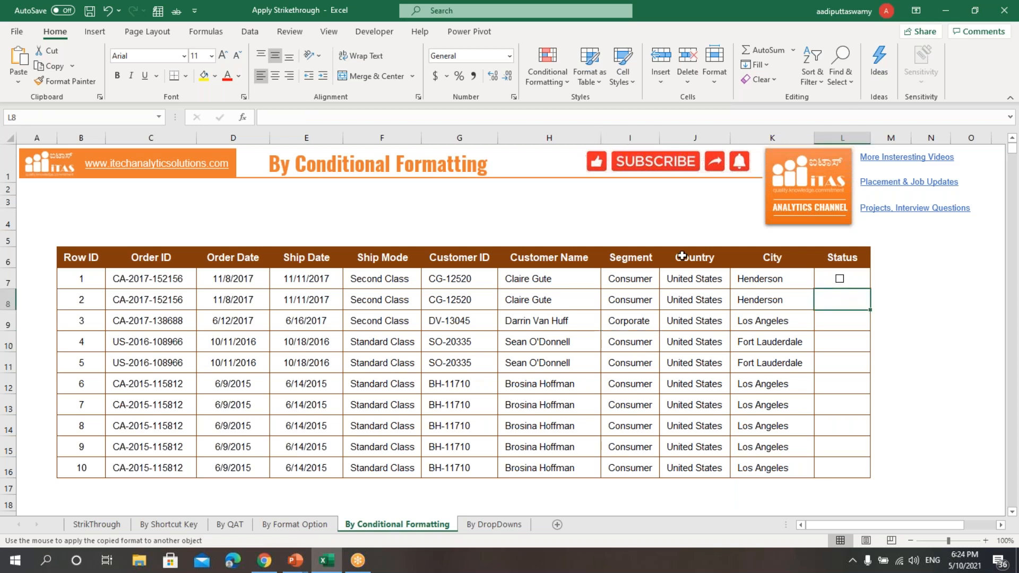
pyautogui.click(374, 32)
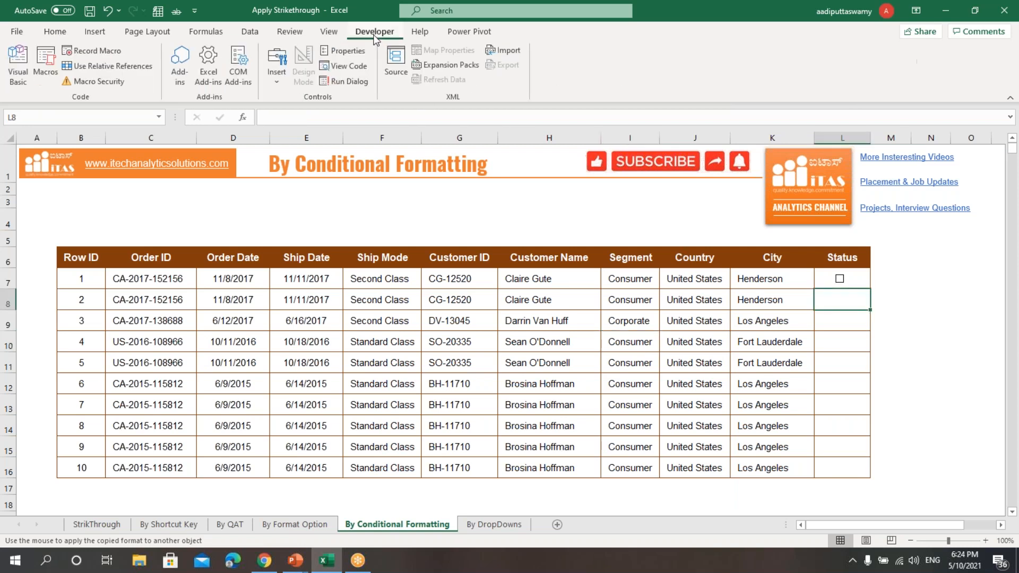
pyautogui.click(278, 80)
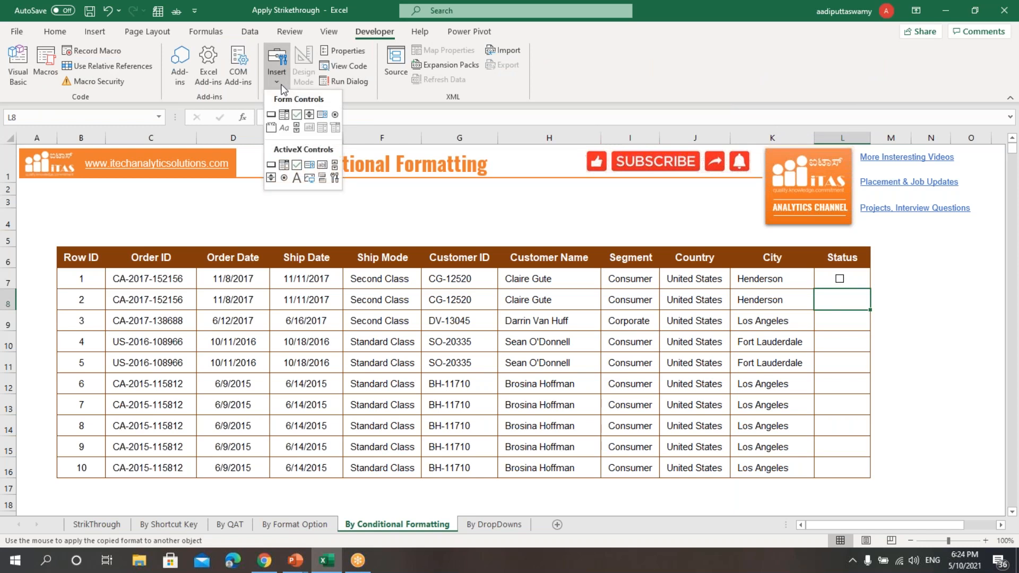
pyautogui.click(297, 116)
pyautogui.click(835, 294)
pyautogui.moveTo(875, 296); pyautogui.dragTo(874, 294)
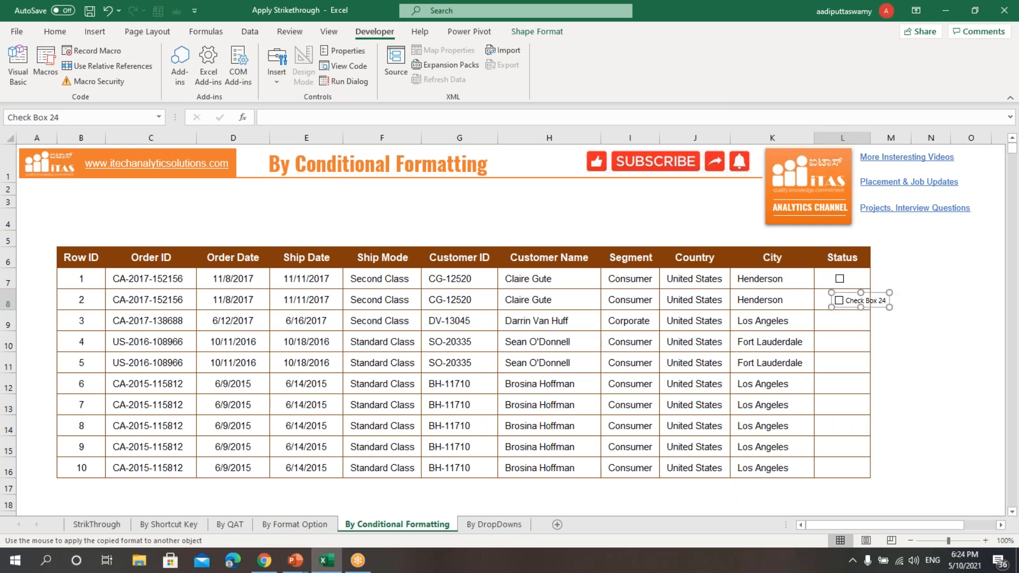
# - Delete the new check box's label text and shrink the control to fit around its box in L8
pyautogui.click(849, 303)
pyautogui.press('Delete')
pyautogui.press('Delete')
pyautogui.press('Delete')
pyautogui.press('Delete')
pyautogui.press('Delete')
pyautogui.press('Delete')
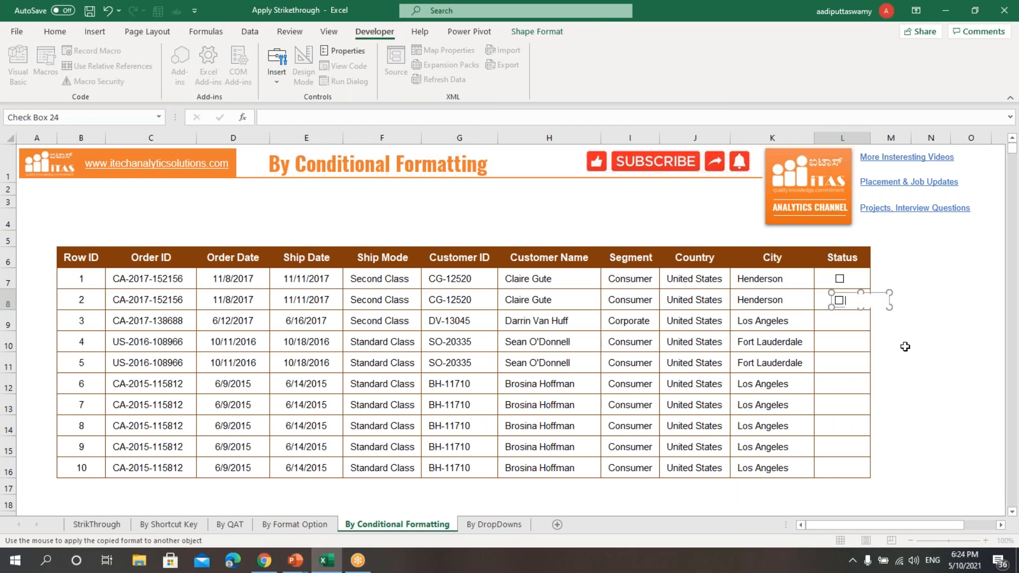
pyautogui.moveTo(892, 306); pyautogui.dragTo(851, 309)
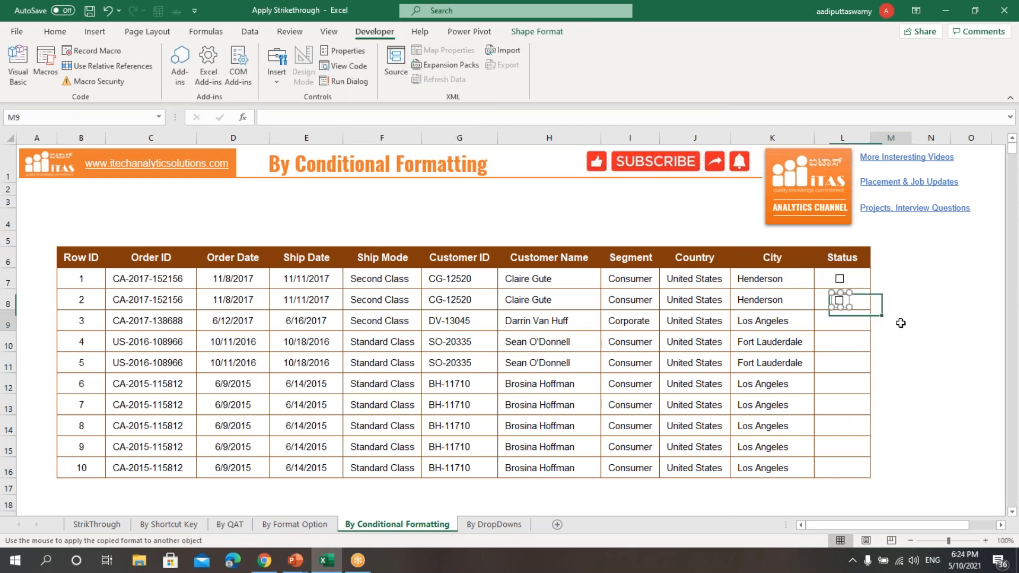
# - Link the second record's check box to cell $L$8 through its Format Control settings
pyautogui.rightClick(842, 301)
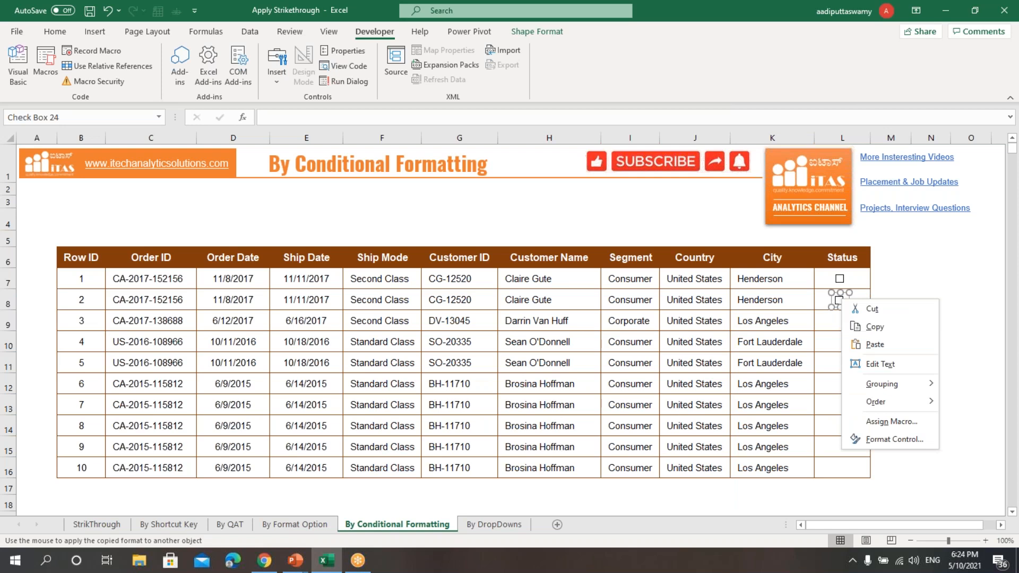
pyautogui.click(887, 440)
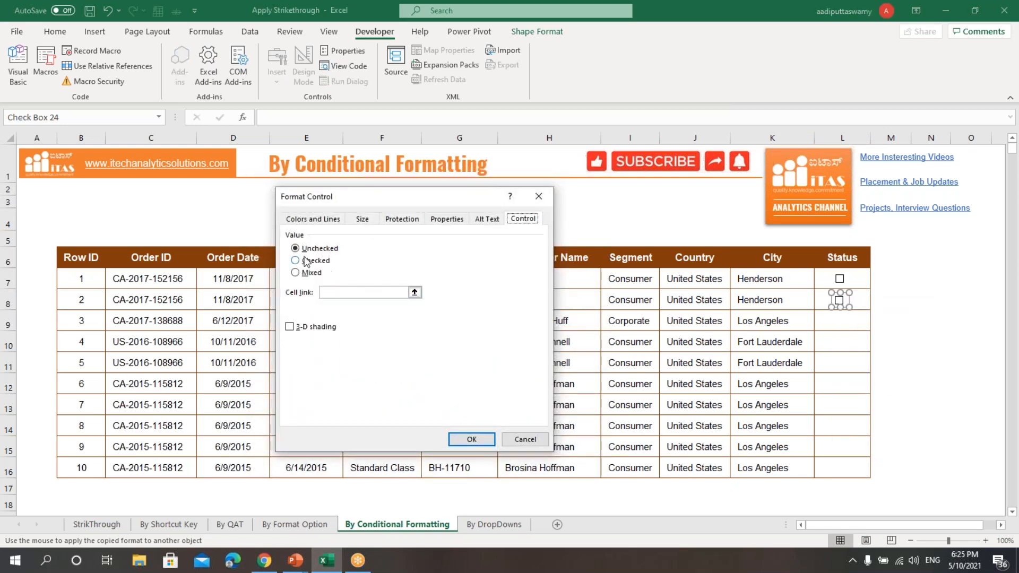
pyautogui.click(415, 292)
pyautogui.click(863, 304)
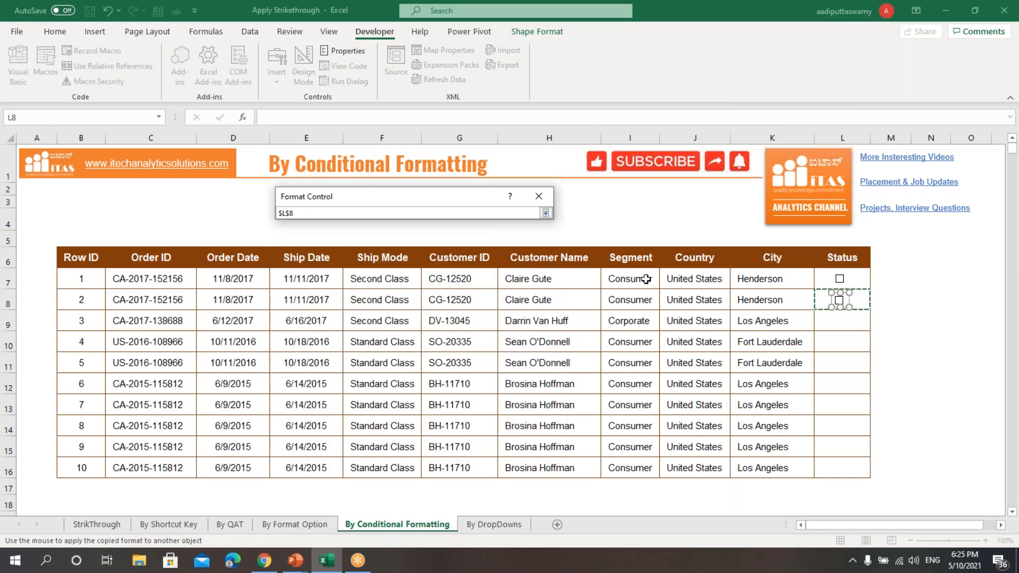
pyautogui.click(546, 213)
pyautogui.click(471, 440)
pyautogui.click(921, 361)
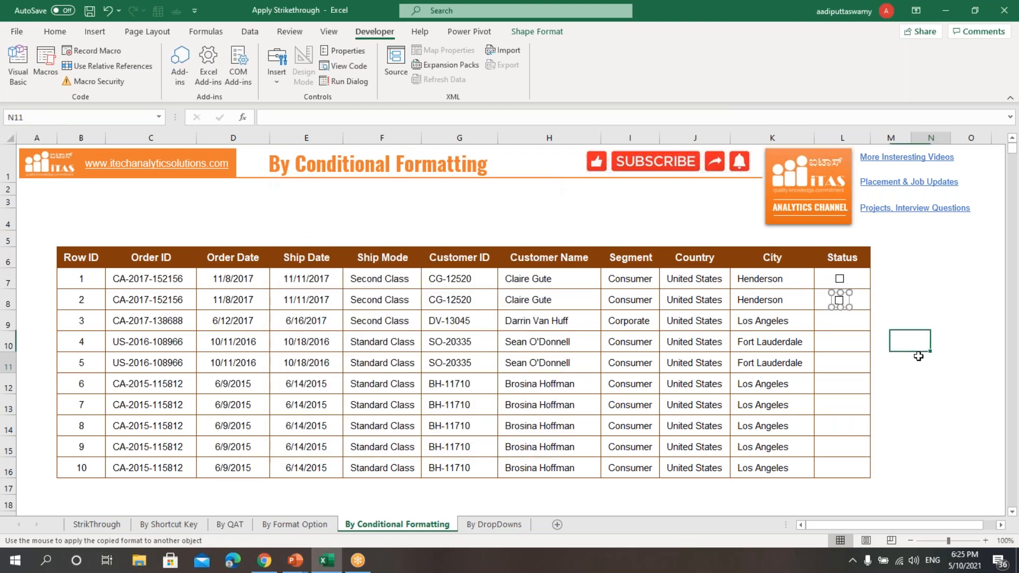
# - Toggle the second record's check box to test its cell link, leaving it checked
pyautogui.click(840, 302)
pyautogui.click(840, 303)
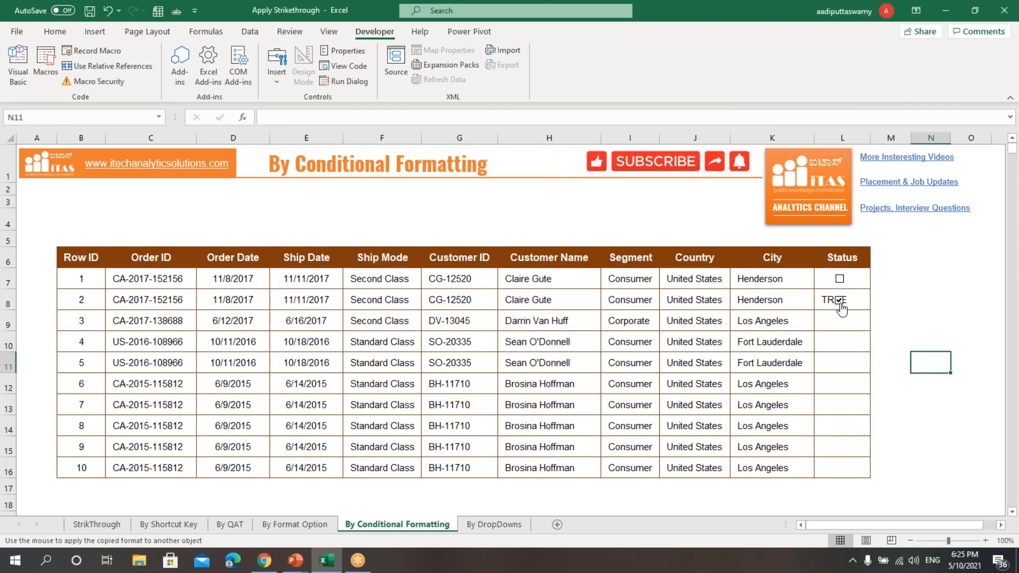
pyautogui.click(840, 302)
pyautogui.click(840, 302)
# - Start a formula-based conditional formatting rule for B8:K8 with the formula =$L$8=true
pyautogui.moveTo(88, 301); pyautogui.dragTo(765, 301)
pyautogui.click(55, 32)
pyautogui.click(546, 78)
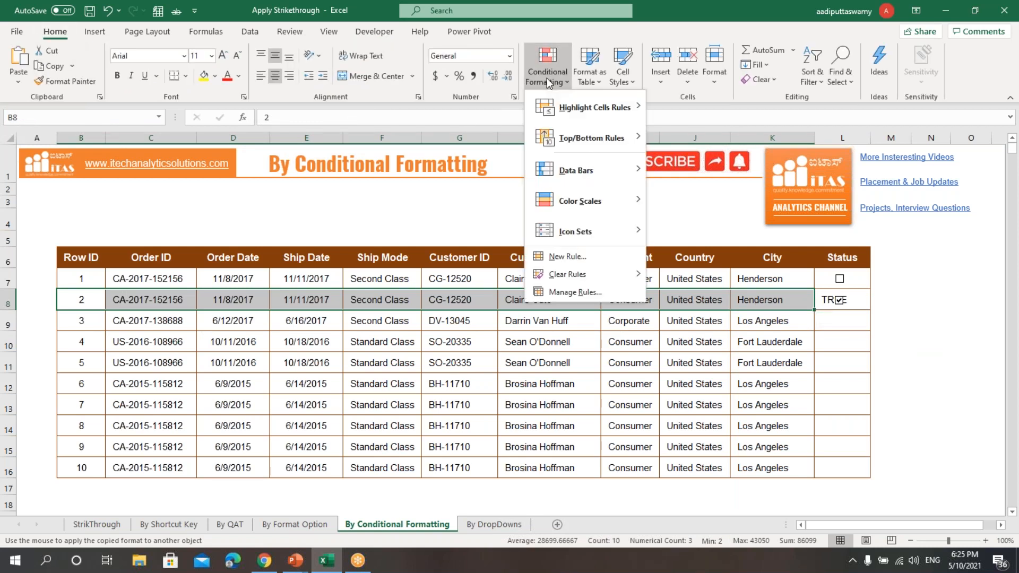
pyautogui.click(559, 257)
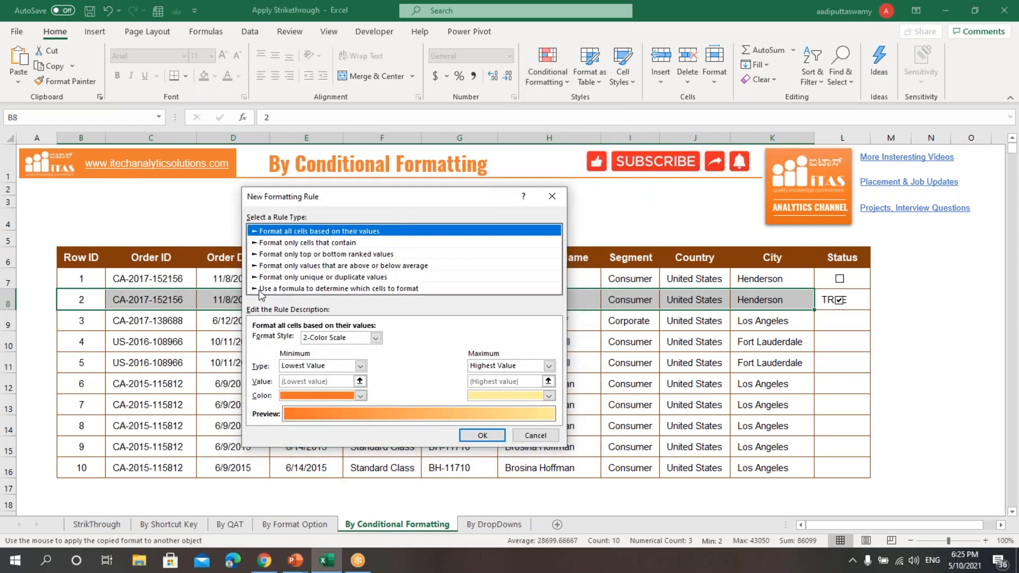
pyautogui.click(394, 289)
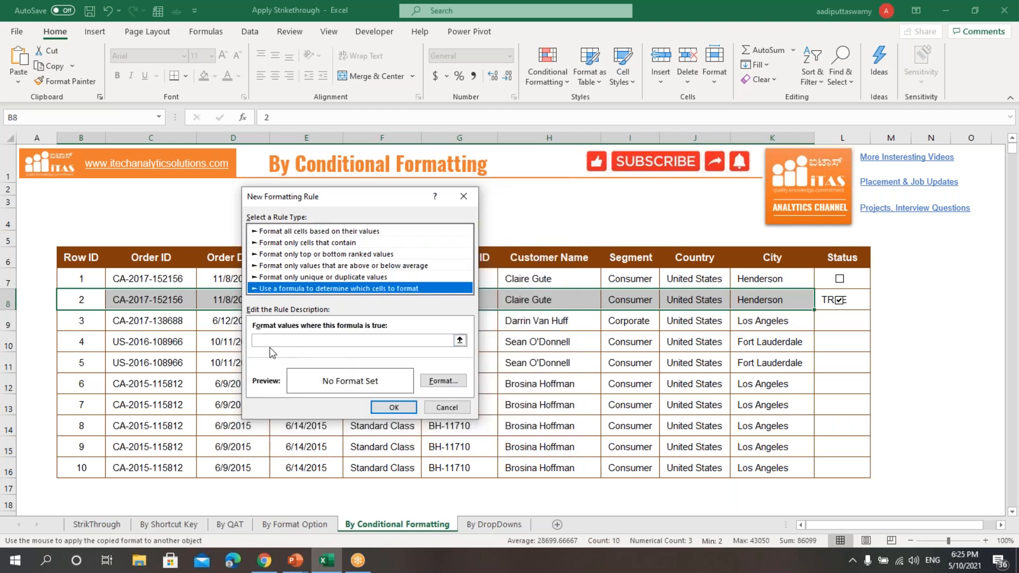
pyautogui.click(328, 341)
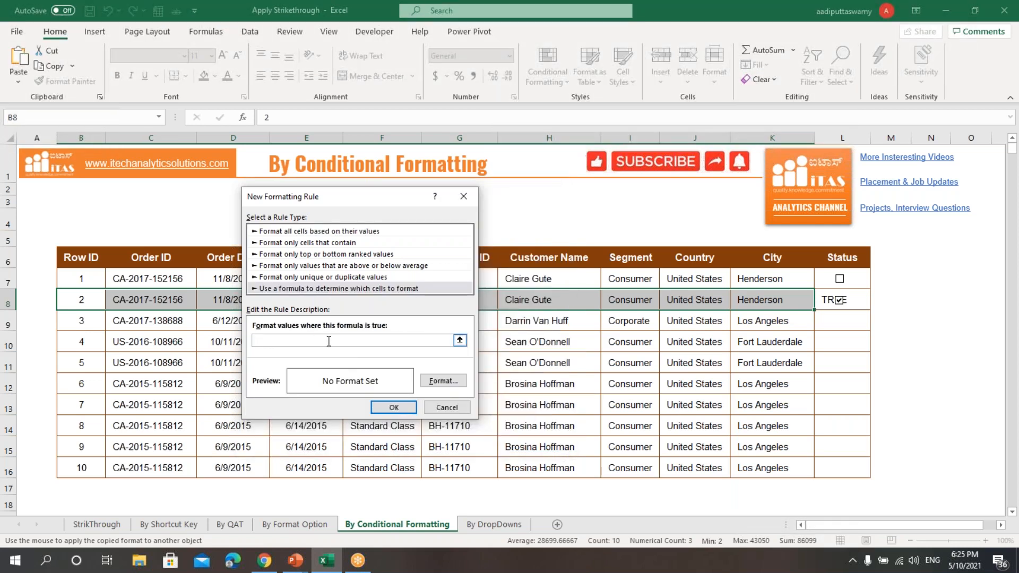
pyautogui.write('=')
pyautogui.click(852, 300)
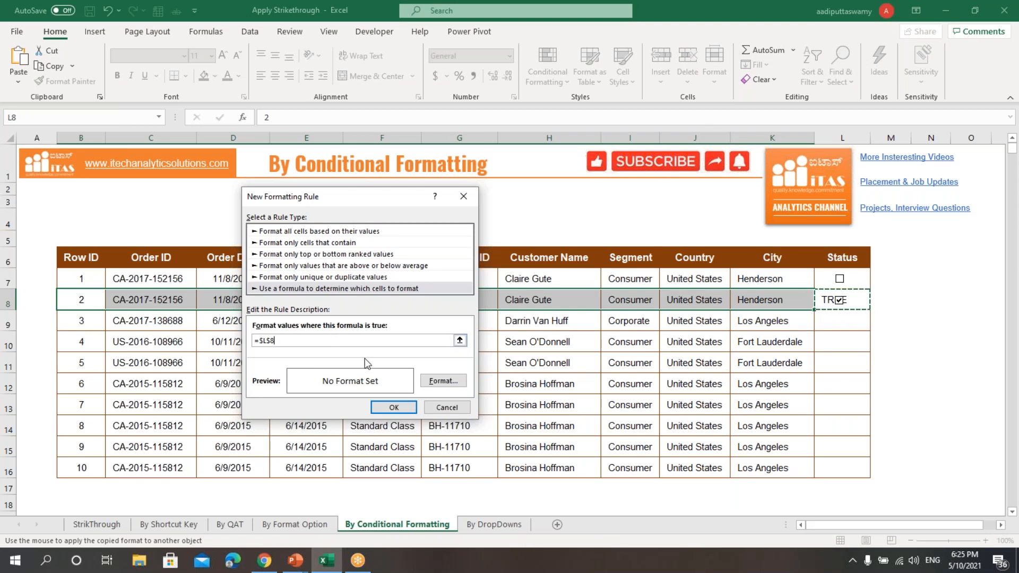
pyautogui.write('=true')
# - Give the new rule the Strikethrough font effect and apply it to the second record
pyautogui.click(445, 381)
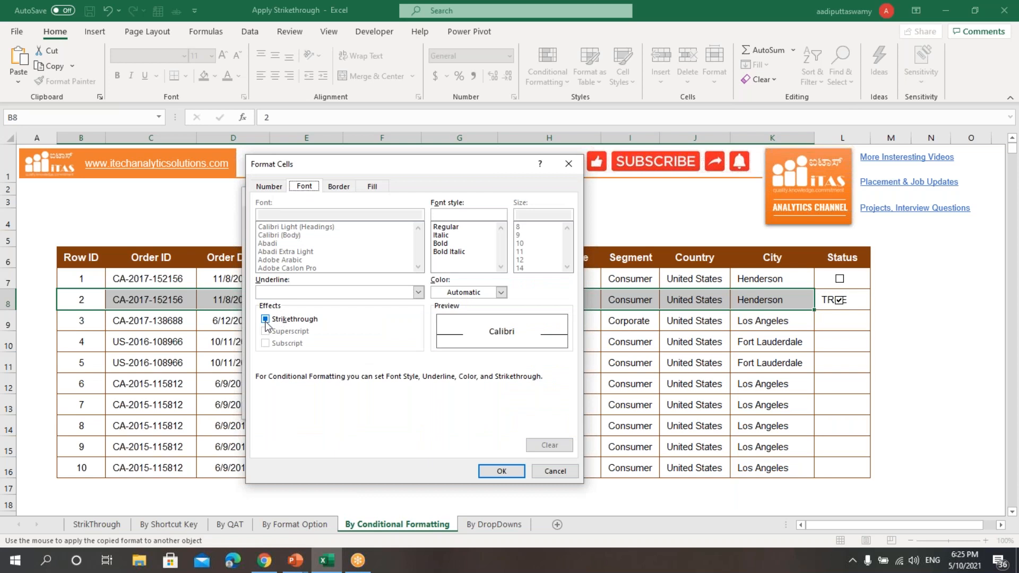
pyautogui.click(265, 320)
pyautogui.click(502, 471)
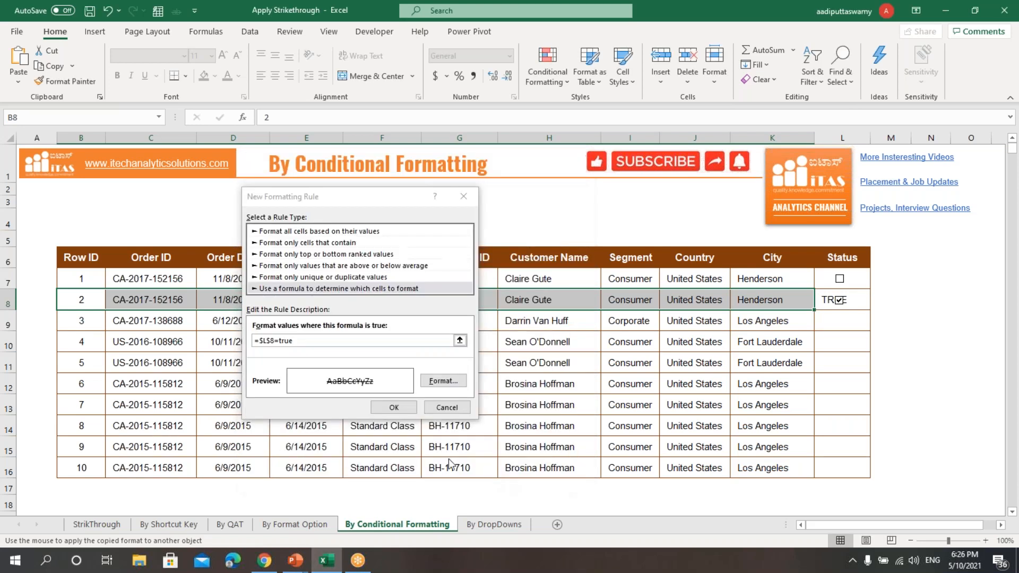
pyautogui.click(394, 408)
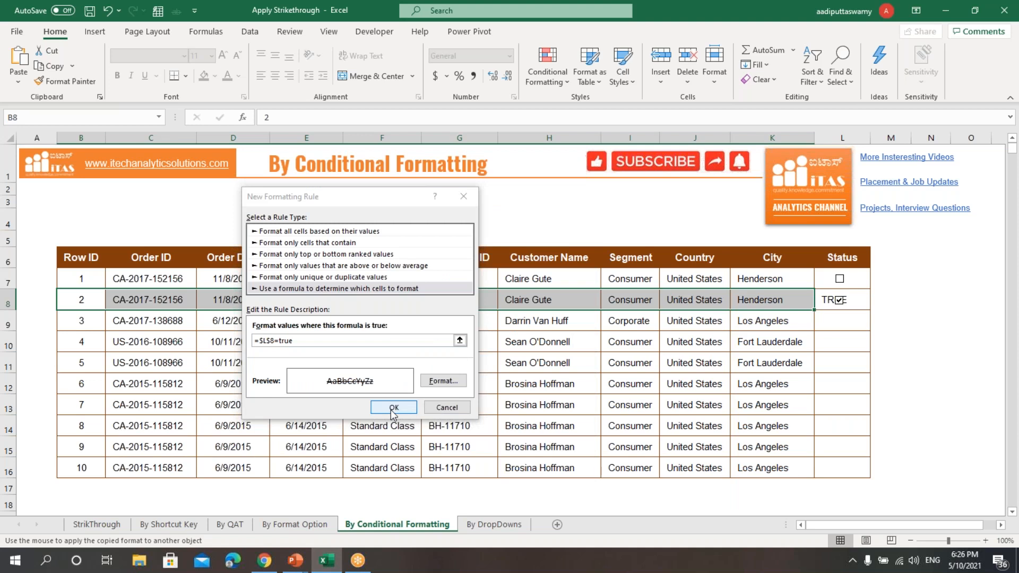
# - Examine the formatting of B8:K8 while unchecking and rechecking the second record's Status check box
pyautogui.click(955, 348)
pyautogui.moveTo(95, 300); pyautogui.dragTo(744, 300)
pyautogui.click(900, 317)
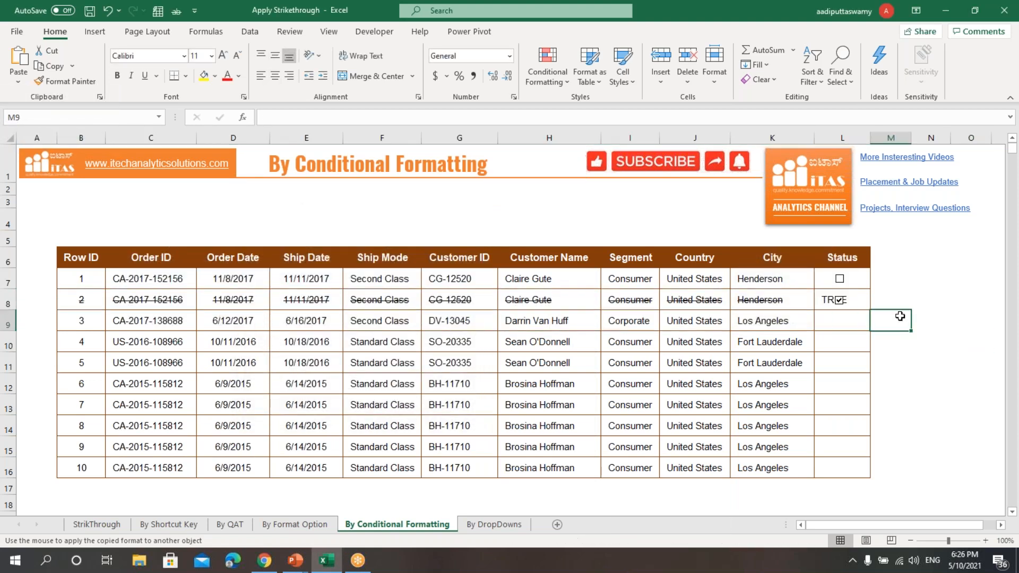
pyautogui.click(840, 301)
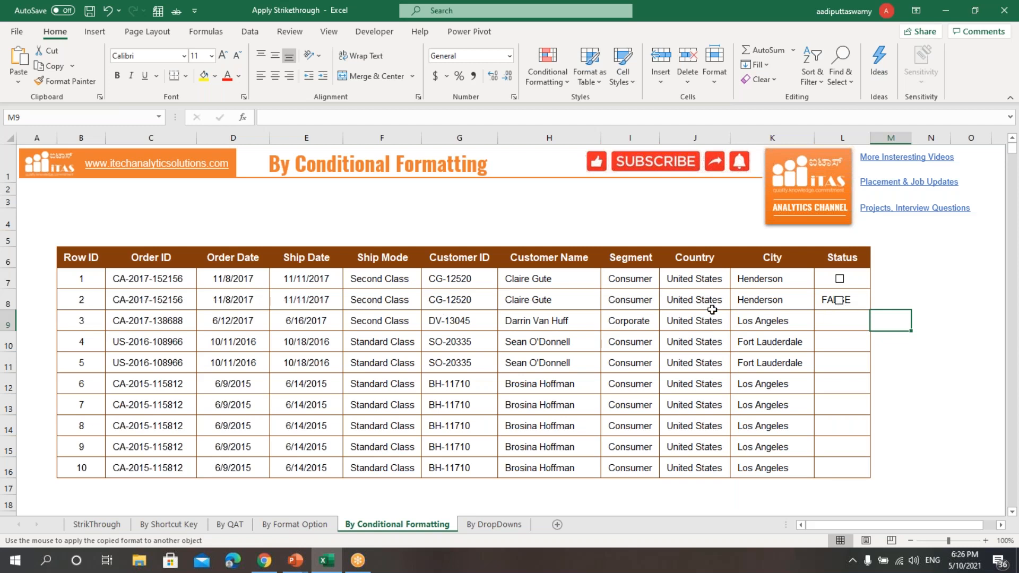
pyautogui.click(840, 300)
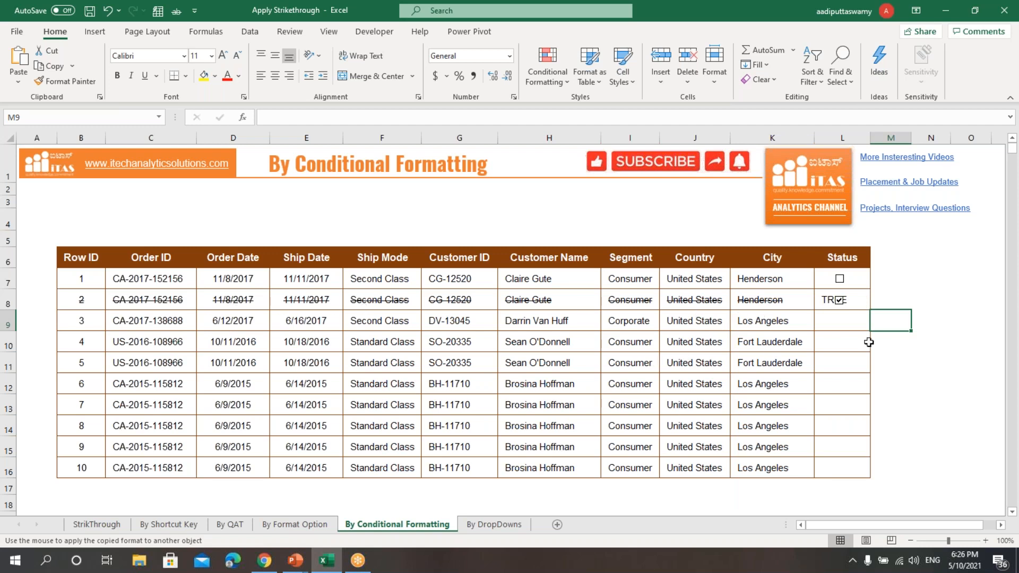
# - Hide the linked value in L8 with the custom number format ;;; and toggle its check box off and on again
pyautogui.click(862, 305)
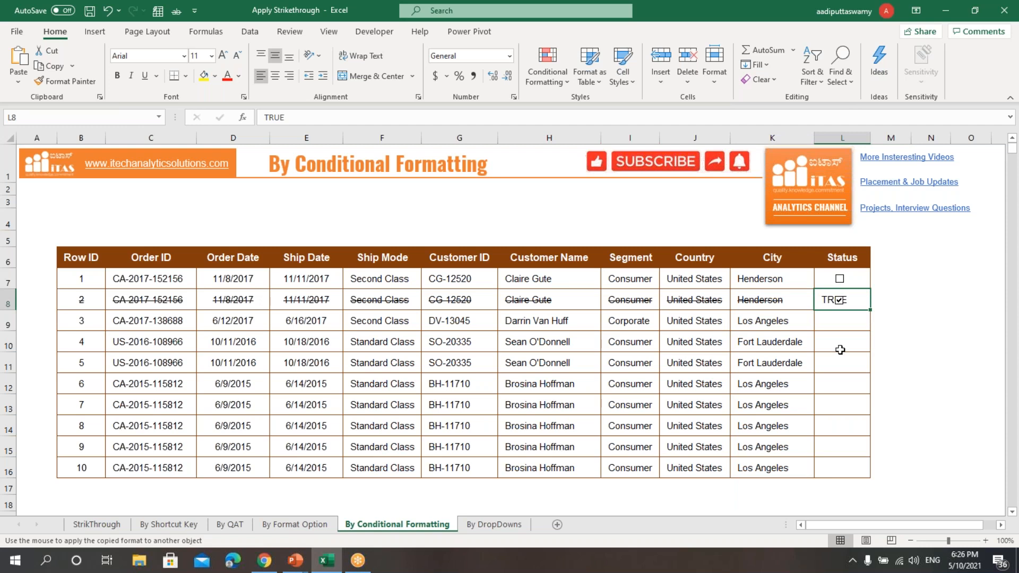
pyautogui.hotkey('ctrl', '1')
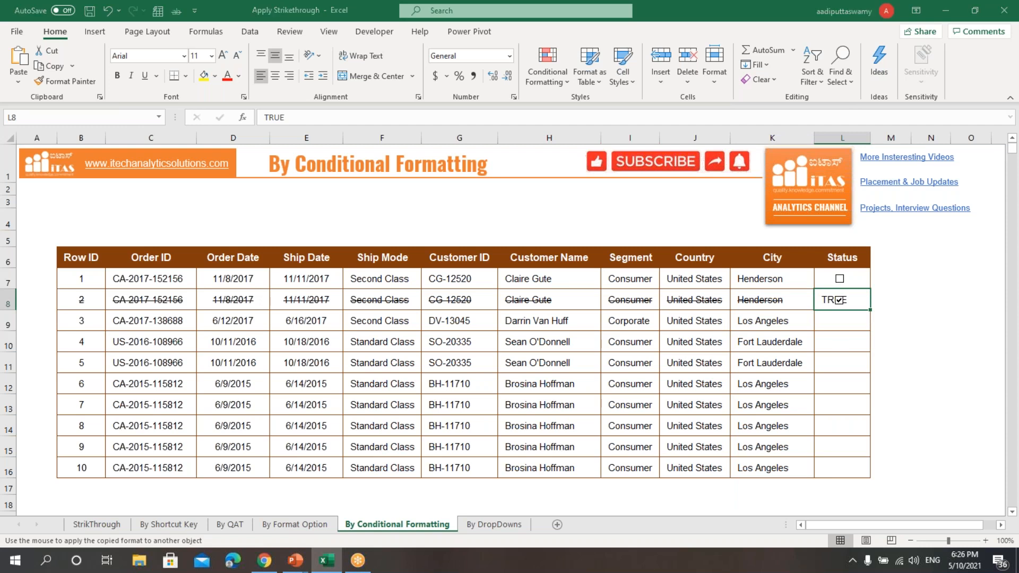
pyautogui.click(219, 160)
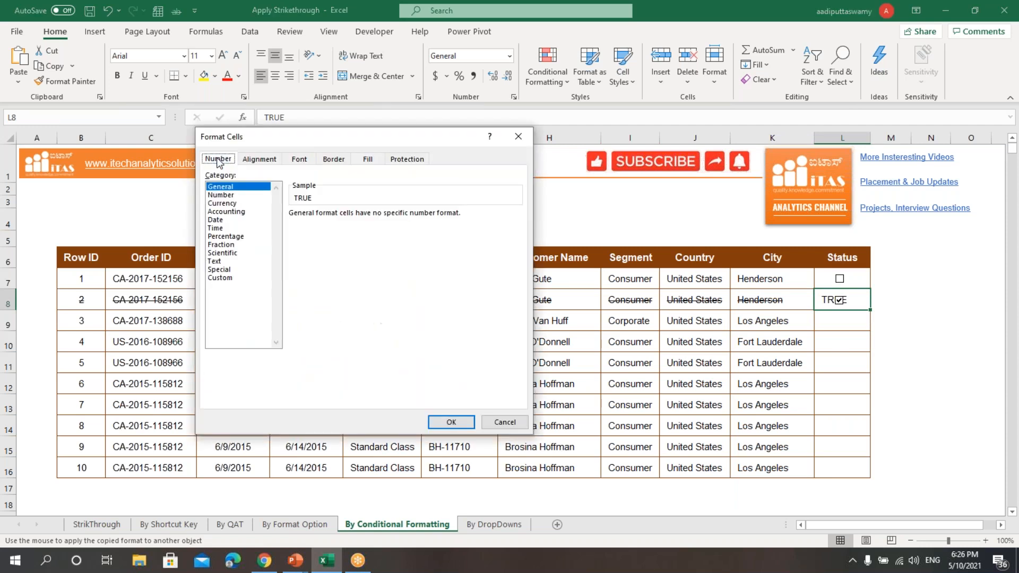
pyautogui.click(224, 278)
pyautogui.moveTo(331, 225); pyautogui.dragTo(297, 224)
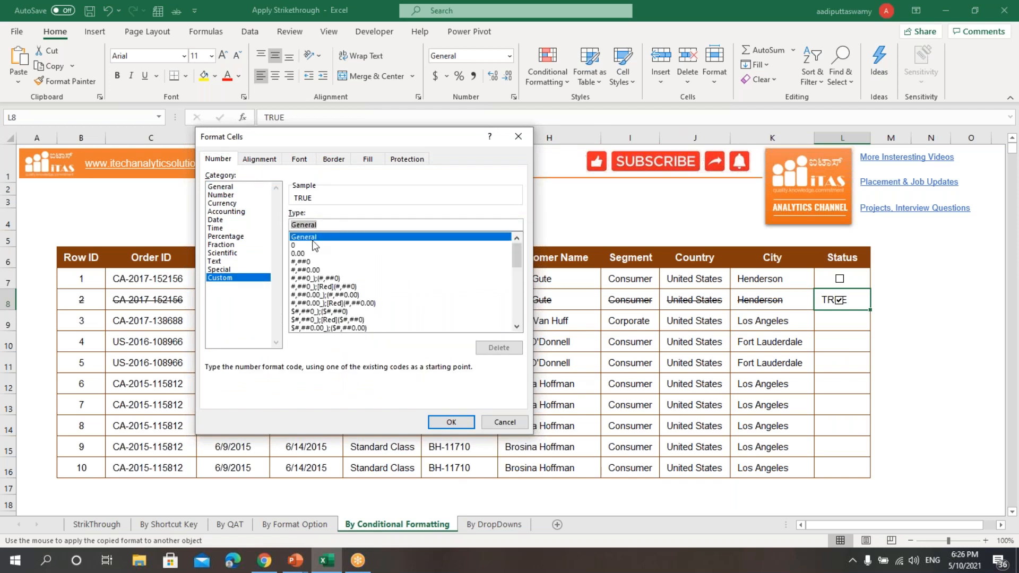
pyautogui.write(';;;')
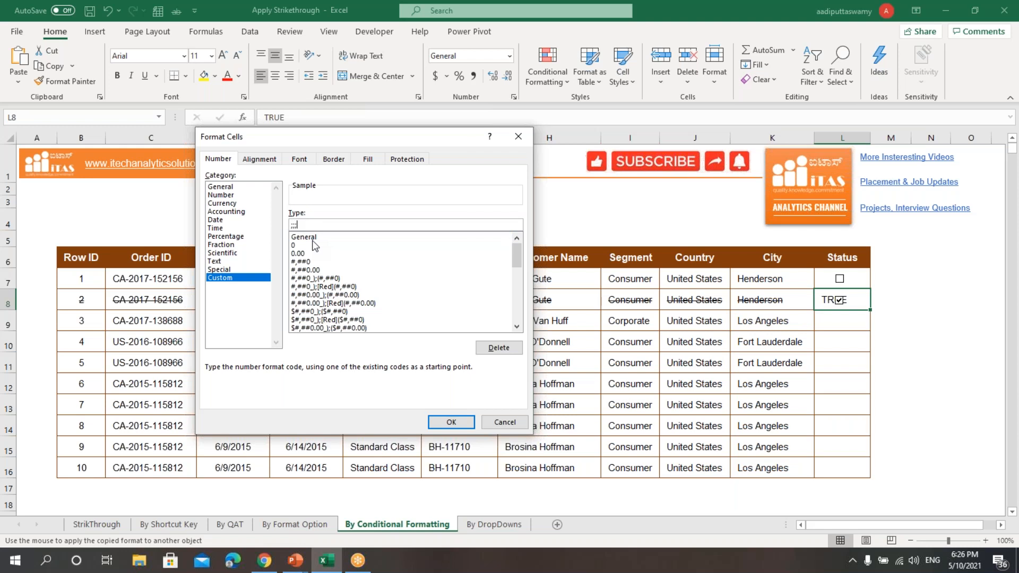
pyautogui.click(452, 423)
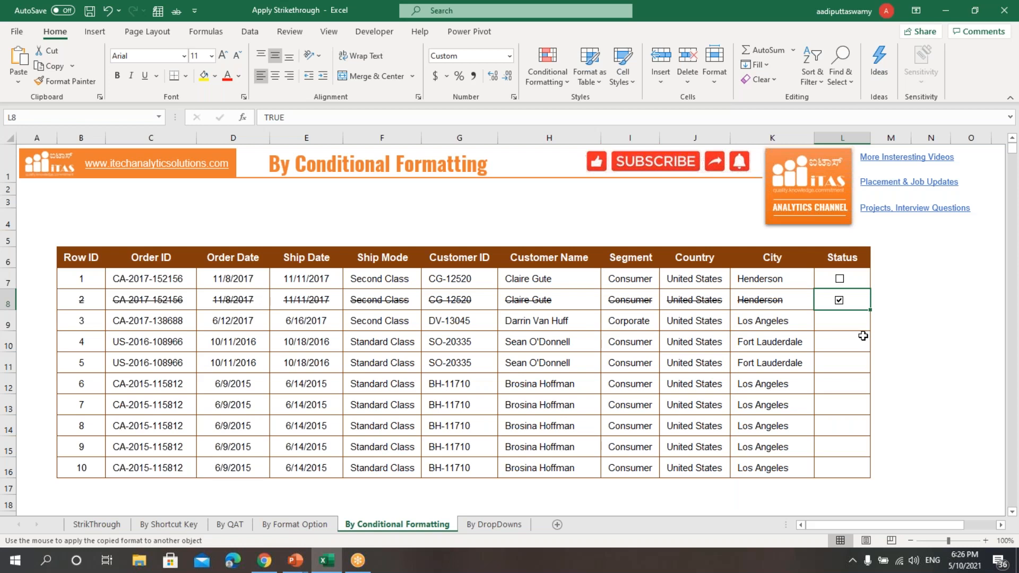
pyautogui.click(840, 301)
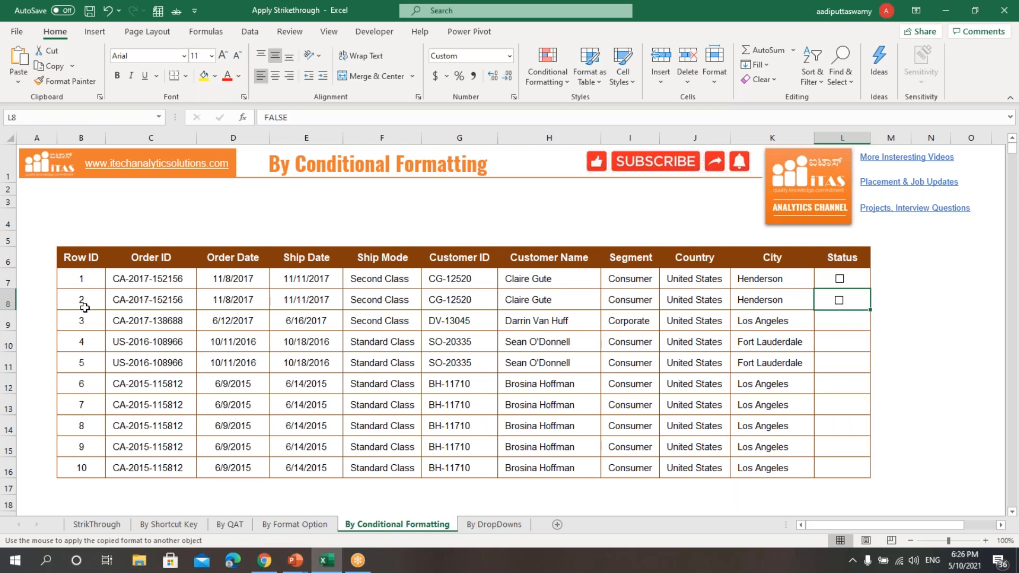
pyautogui.click(839, 301)
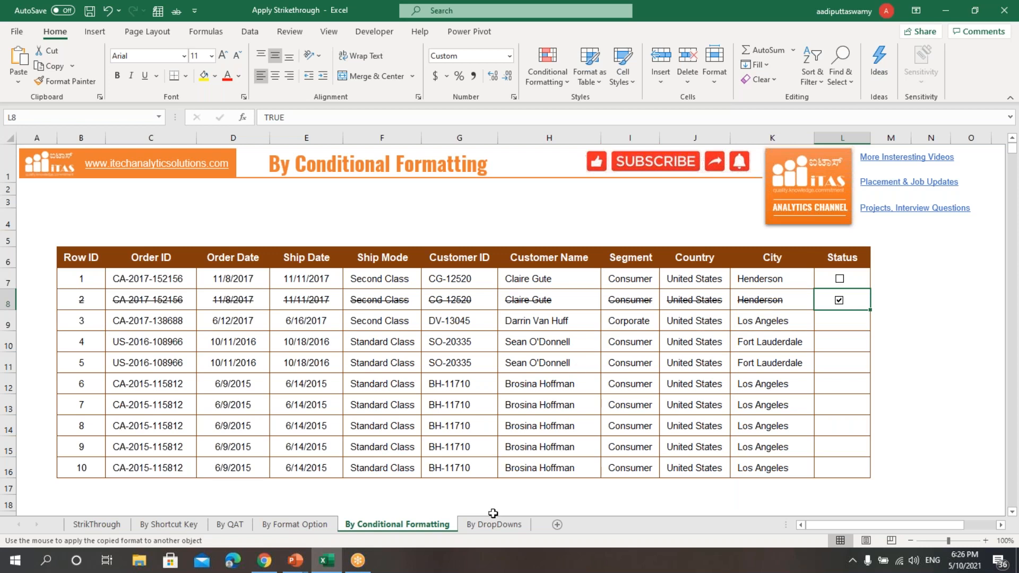
# - On the By DropDowns sheet, set the first record's Status in L7 to Completed
pyautogui.click(473, 528)
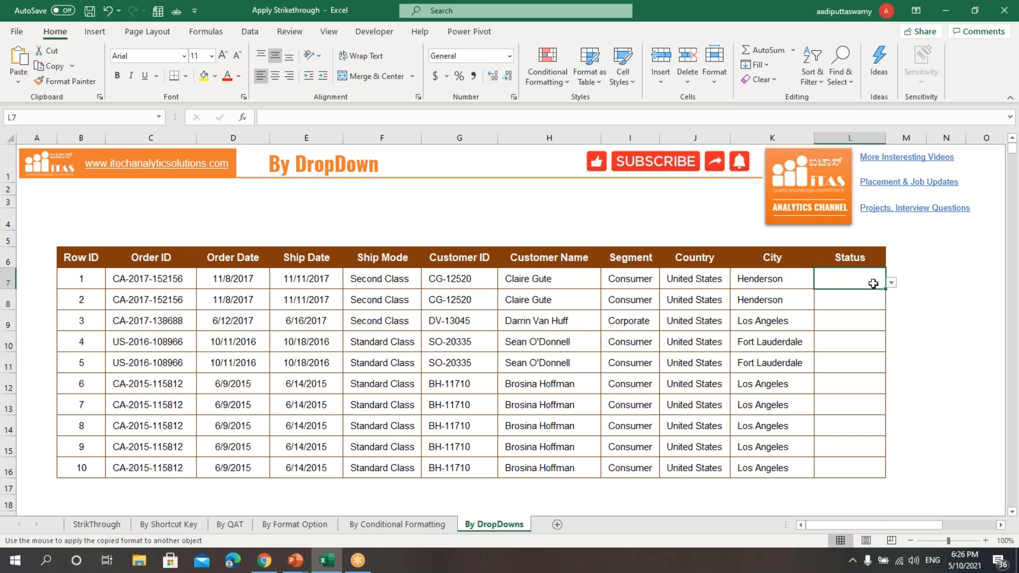
pyautogui.click(891, 283)
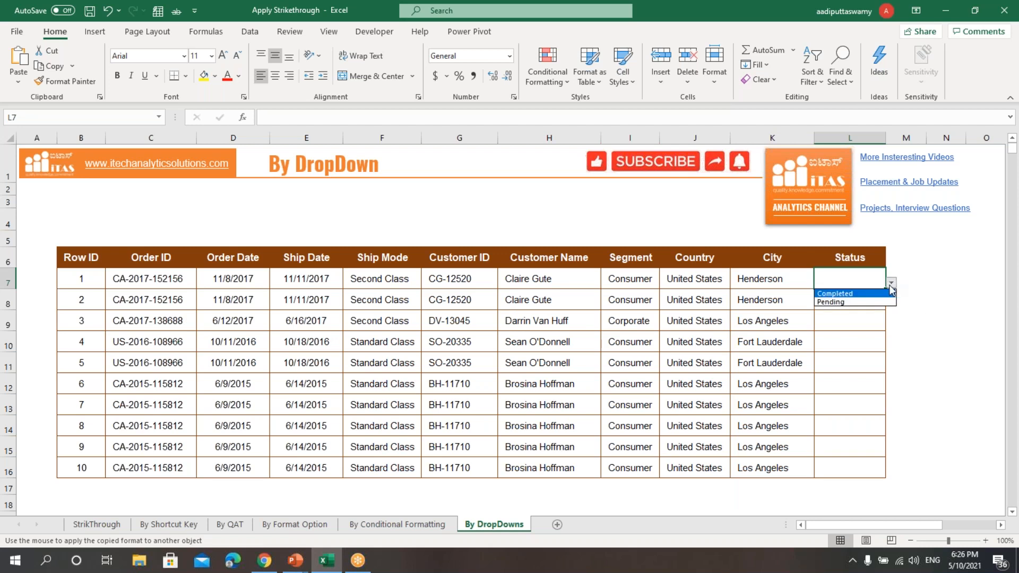
pyautogui.click(852, 293)
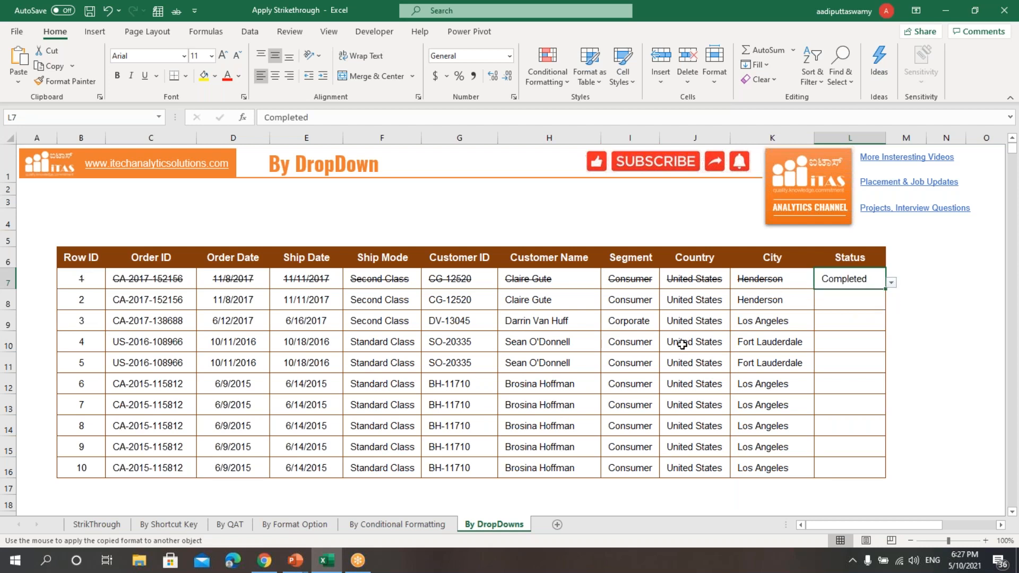
# - Change the first record's Status in L7 to Pending and check the formatting of B7:K7
pyautogui.click(891, 282)
pyautogui.click(849, 302)
pyautogui.moveTo(79, 282); pyautogui.dragTo(728, 281)
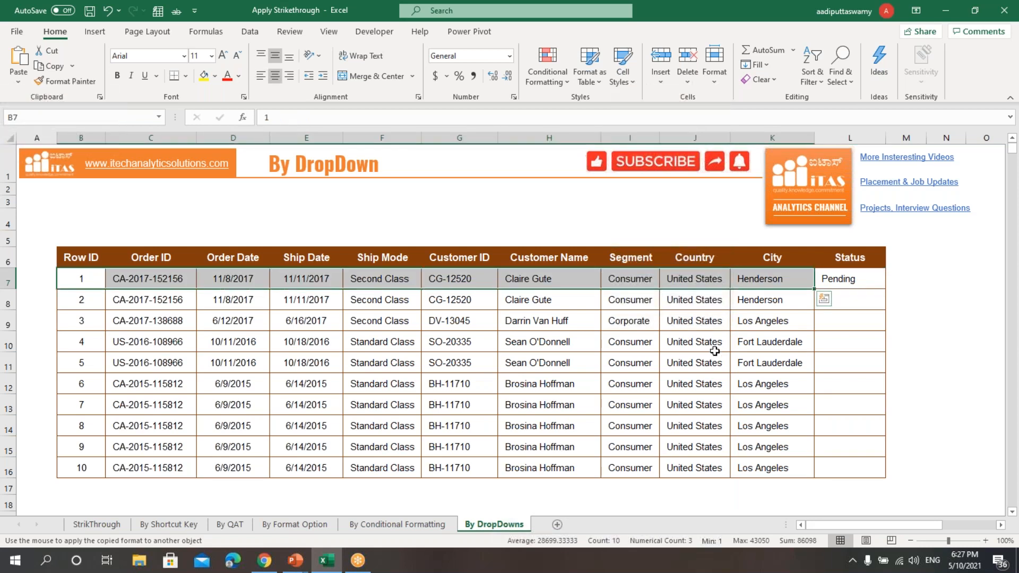
pyautogui.click(846, 298)
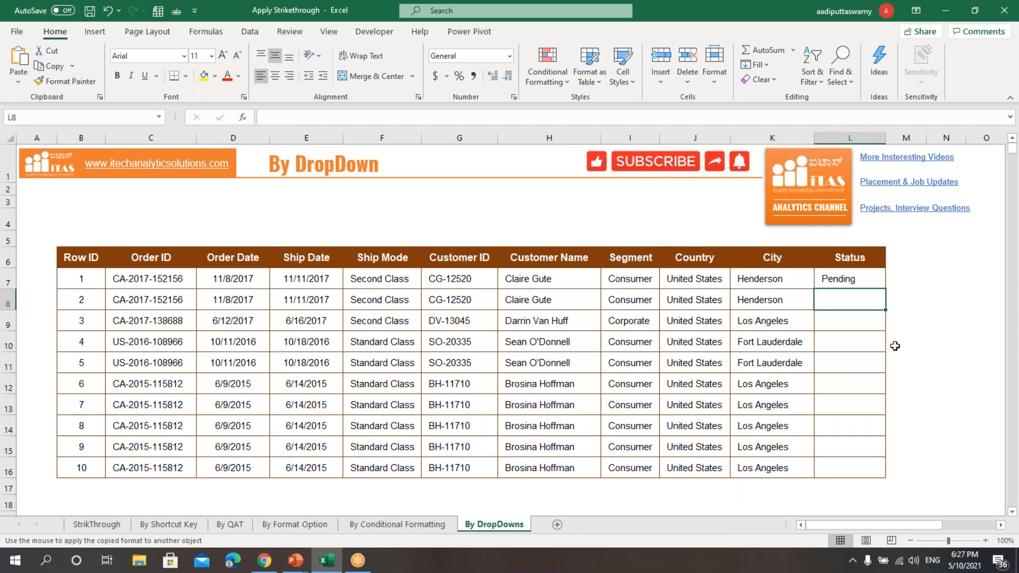
# - Add a list data validation dropdown to L8, using $Y$7:$Y$8 as the source
pyautogui.click(248, 32)
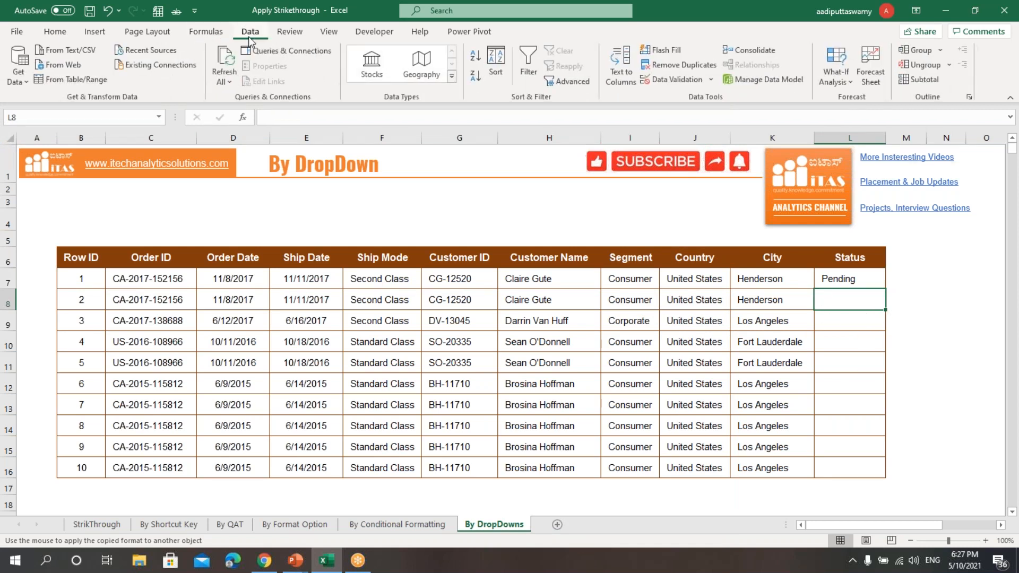
pyautogui.click(713, 78)
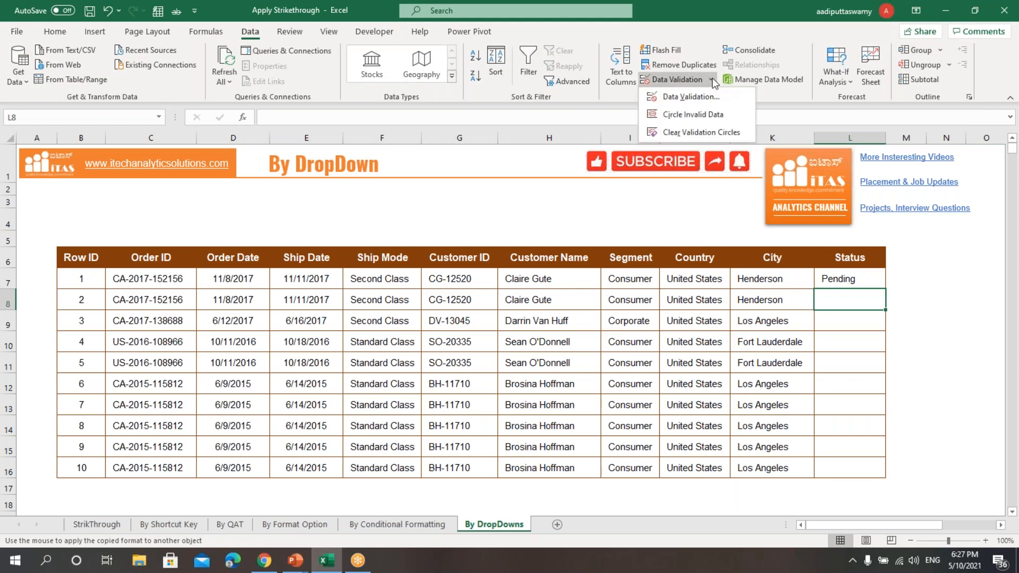
pyautogui.click(684, 96)
pyautogui.click(285, 259)
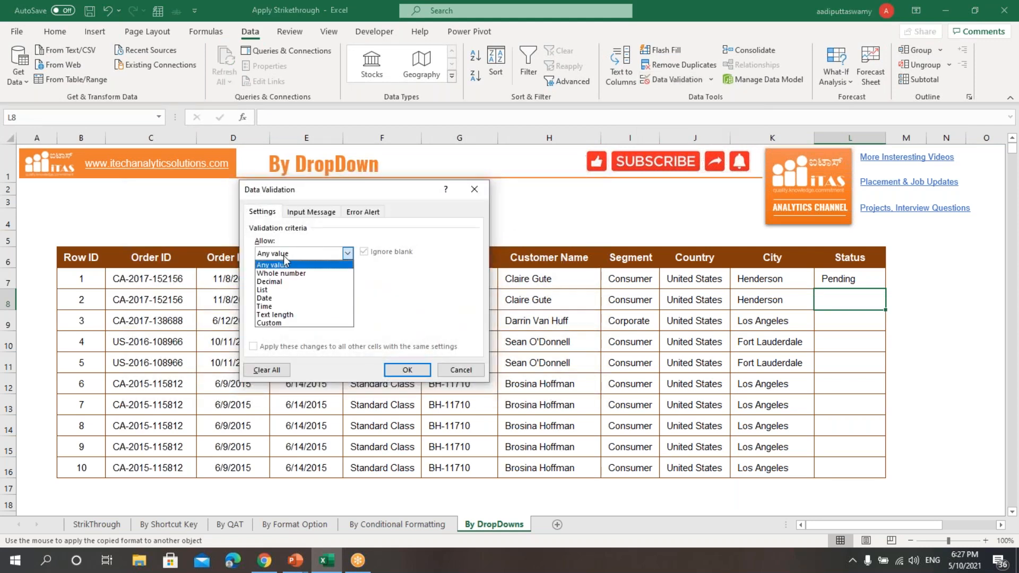
pyautogui.click(279, 289)
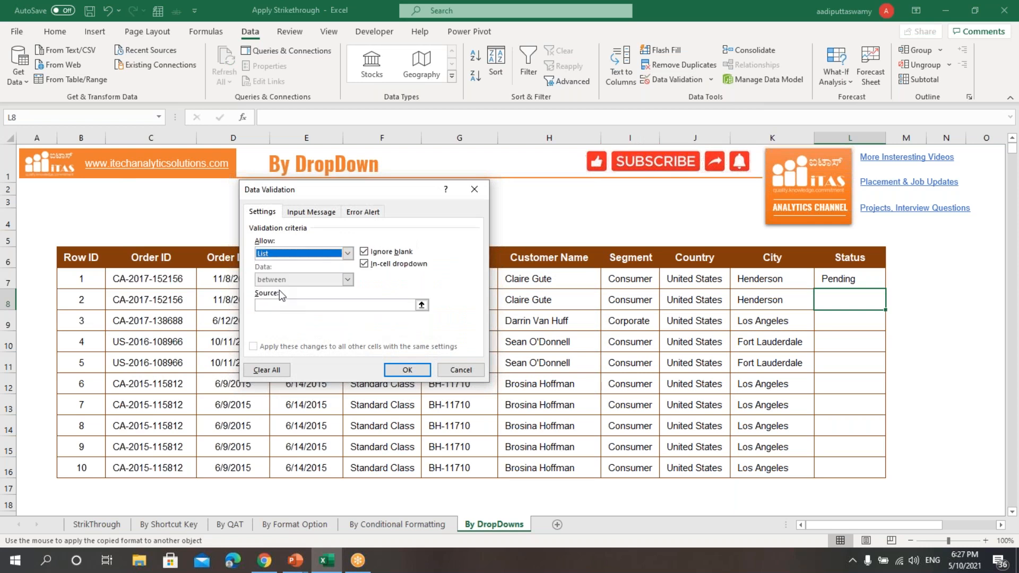
pyautogui.click(422, 305)
pyautogui.moveTo(824, 523); pyautogui.dragTo(910, 527)
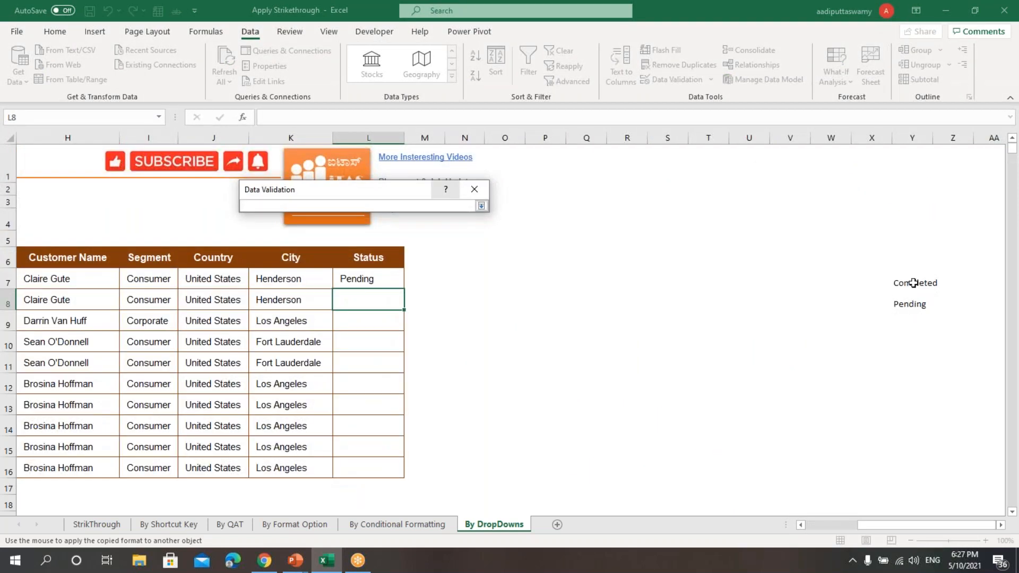
pyautogui.moveTo(912, 283); pyautogui.dragTo(910, 304)
pyautogui.click(481, 206)
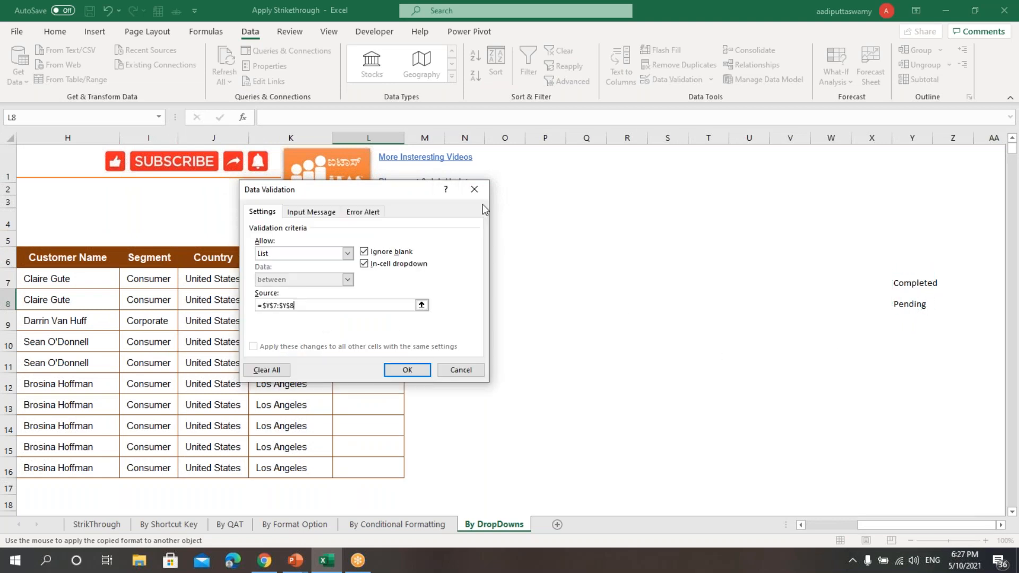
pyautogui.click(417, 367)
# - Set the second record's Status in L8 to Completed
pyautogui.moveTo(870, 531); pyautogui.dragTo(820, 531)
pyautogui.click(930, 315)
pyautogui.click(866, 298)
pyautogui.click(892, 303)
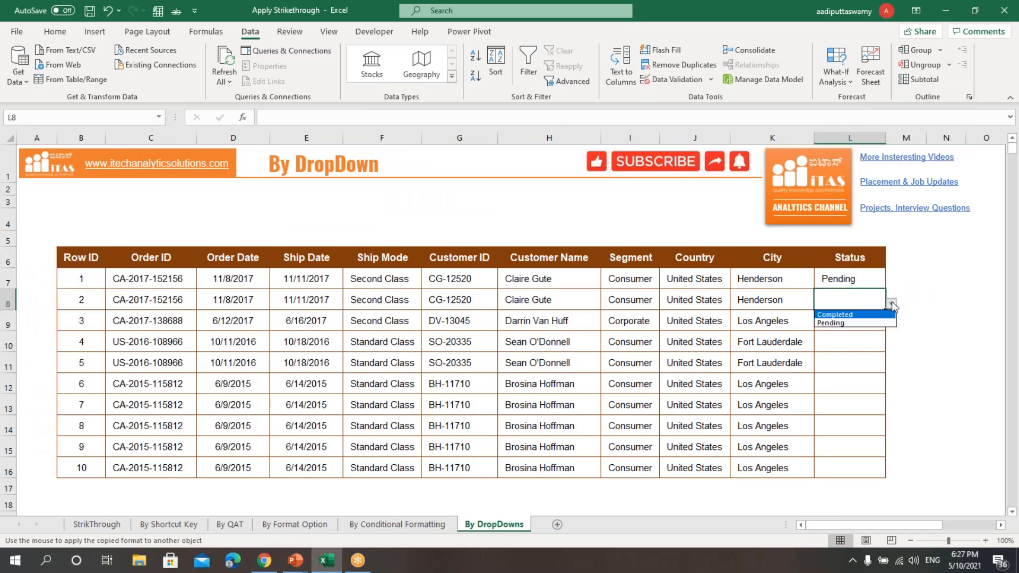
pyautogui.click(849, 315)
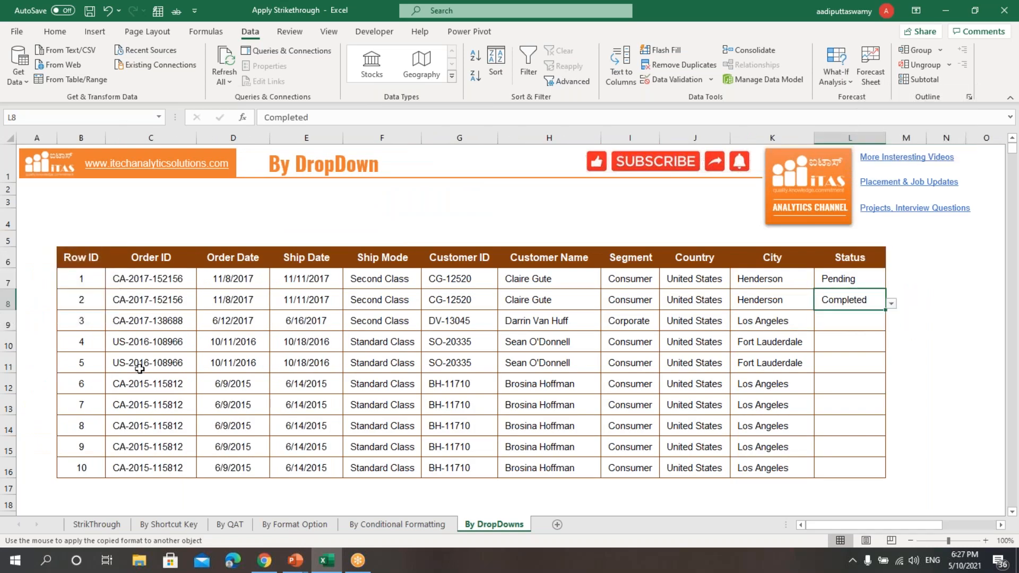
# - Start a formula-based conditional formatting rule for B8:K8 with the condition =$L$8="Completed"
pyautogui.moveTo(87, 307); pyautogui.dragTo(764, 300)
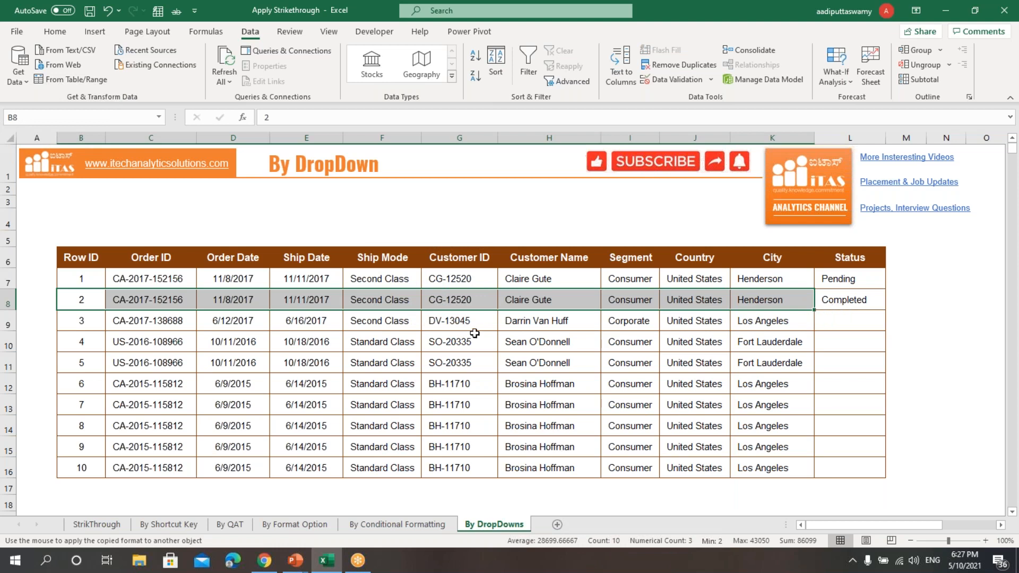
pyautogui.click(62, 35)
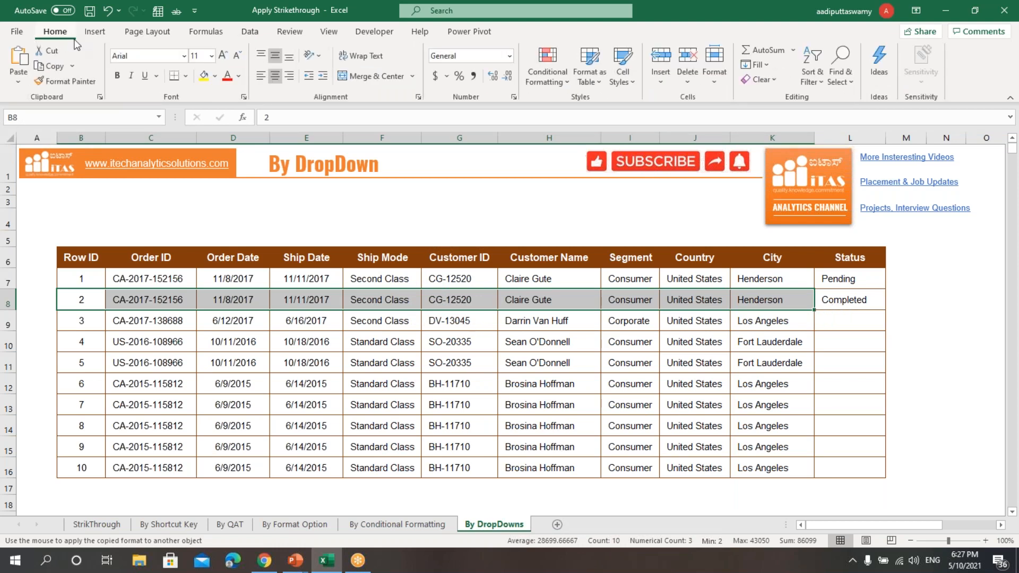
pyautogui.click(556, 82)
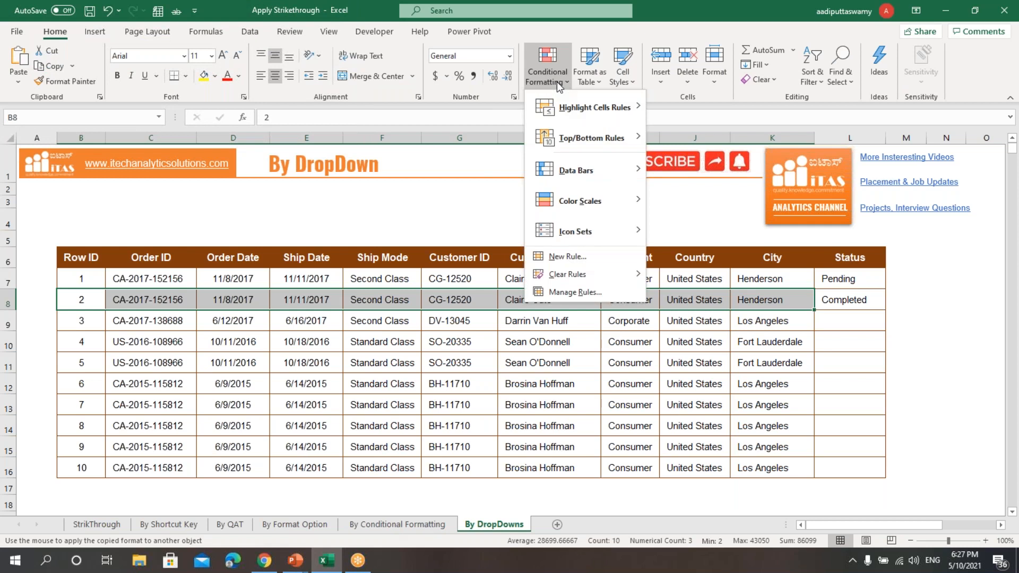
pyautogui.click(553, 259)
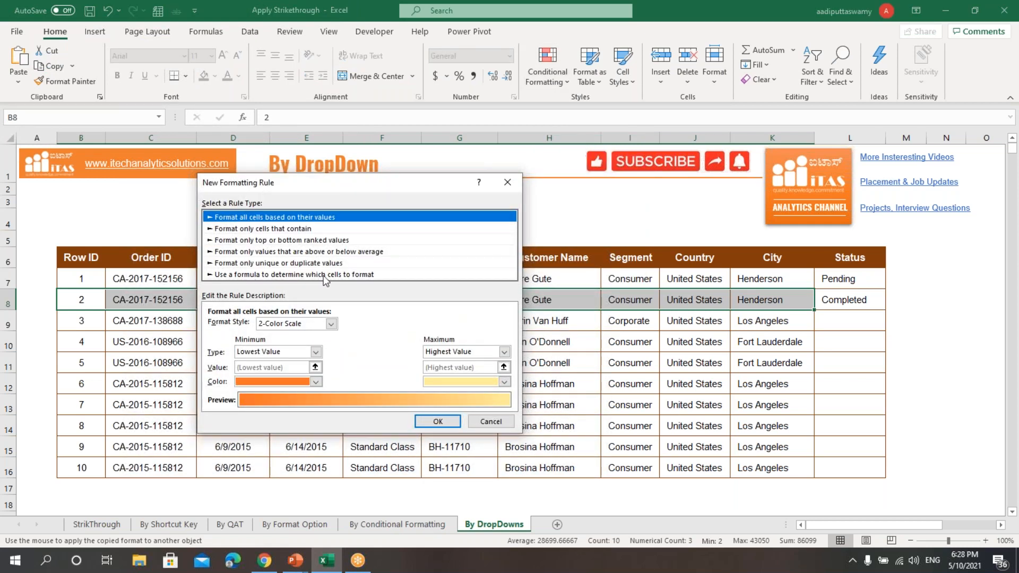
pyautogui.click(349, 275)
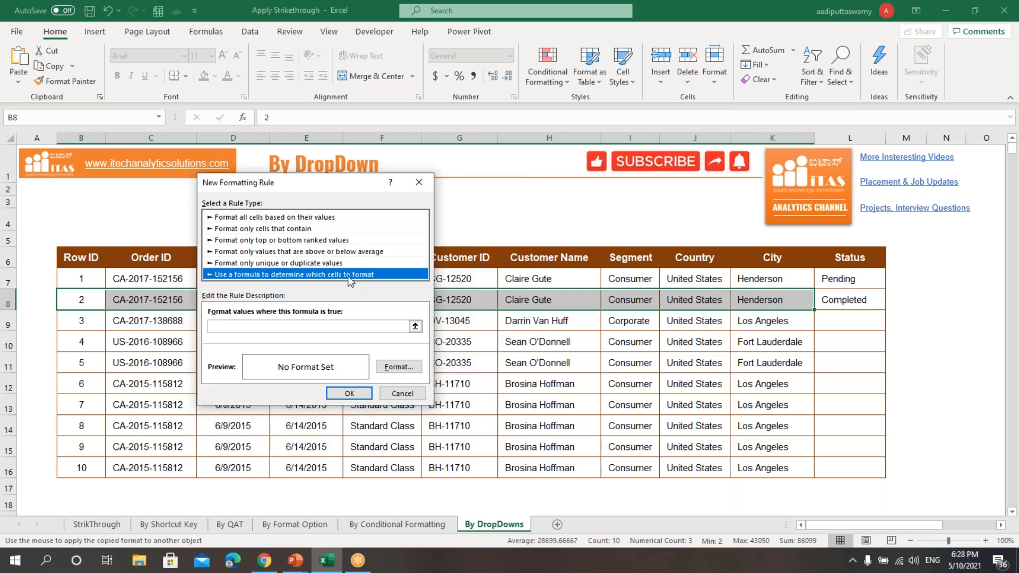
pyautogui.click(297, 327)
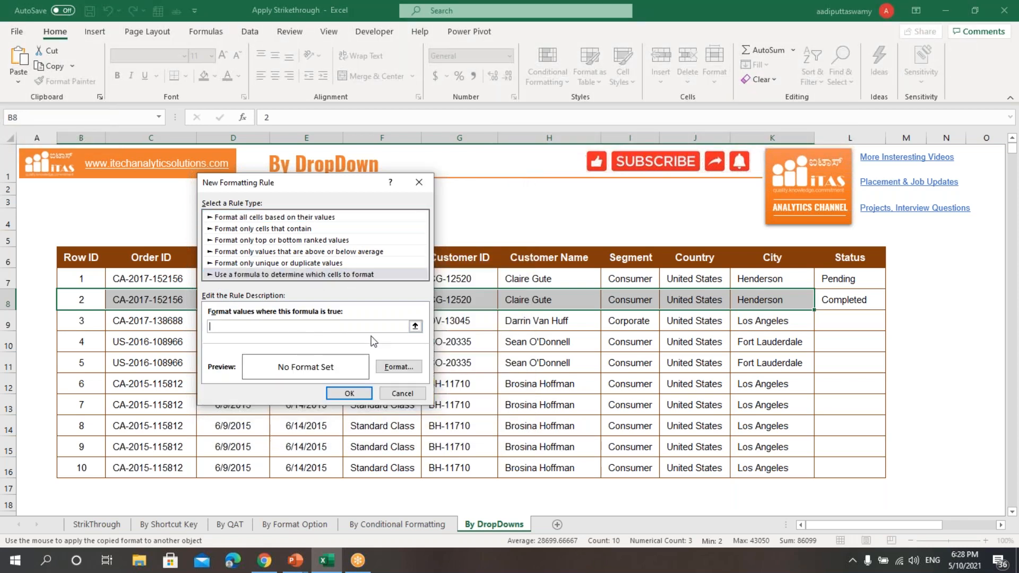
pyautogui.click(852, 304)
pyautogui.write('="')
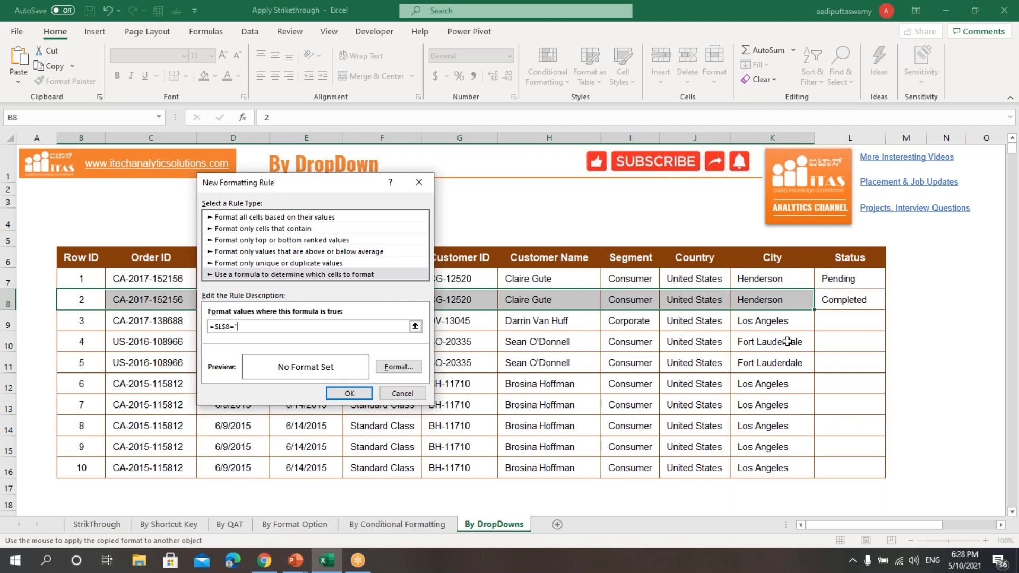
pyautogui.write('Completed"')
# - Give the rule the Strikethrough font effect, apply it, and check the formatting of B8:K8
pyautogui.click(402, 373)
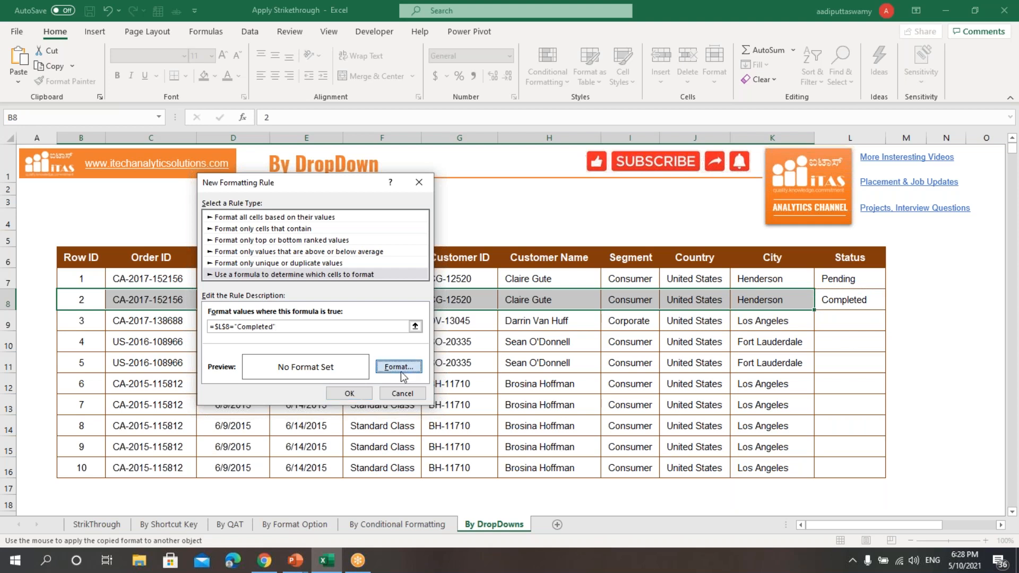
pyautogui.click(215, 282)
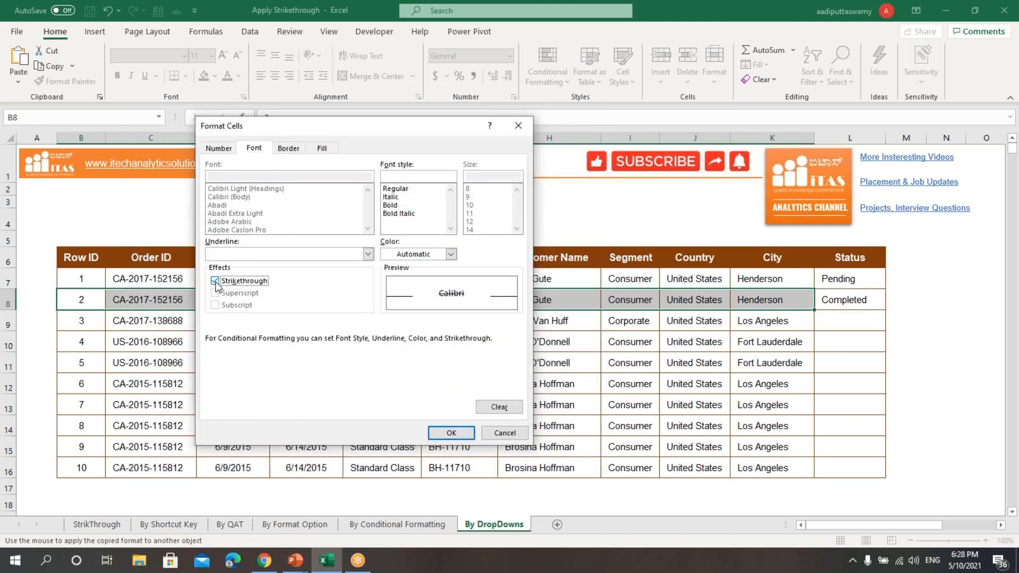
pyautogui.click(449, 433)
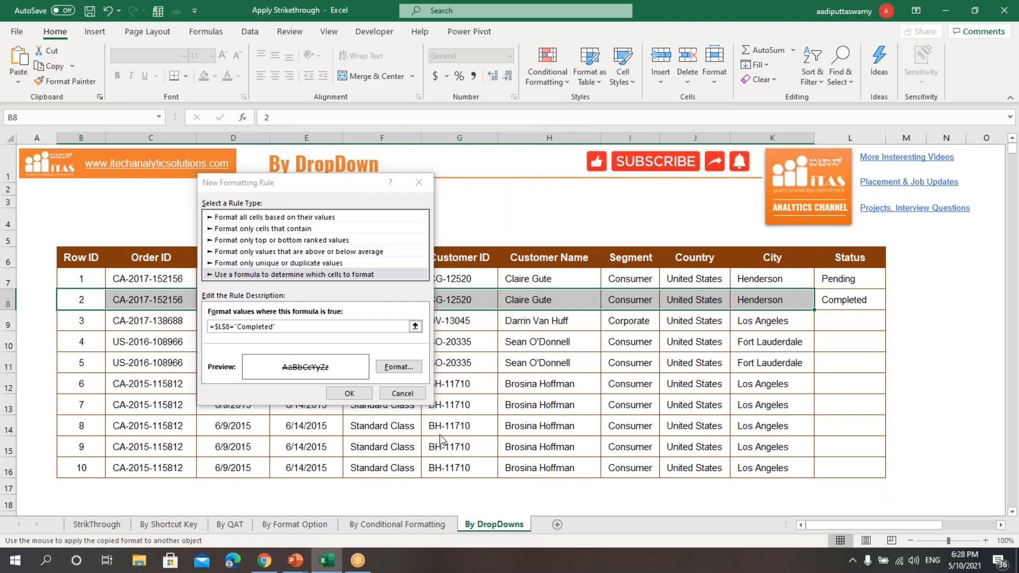
pyautogui.click(349, 393)
pyautogui.moveTo(90, 301); pyautogui.dragTo(744, 301)
pyautogui.click(907, 321)
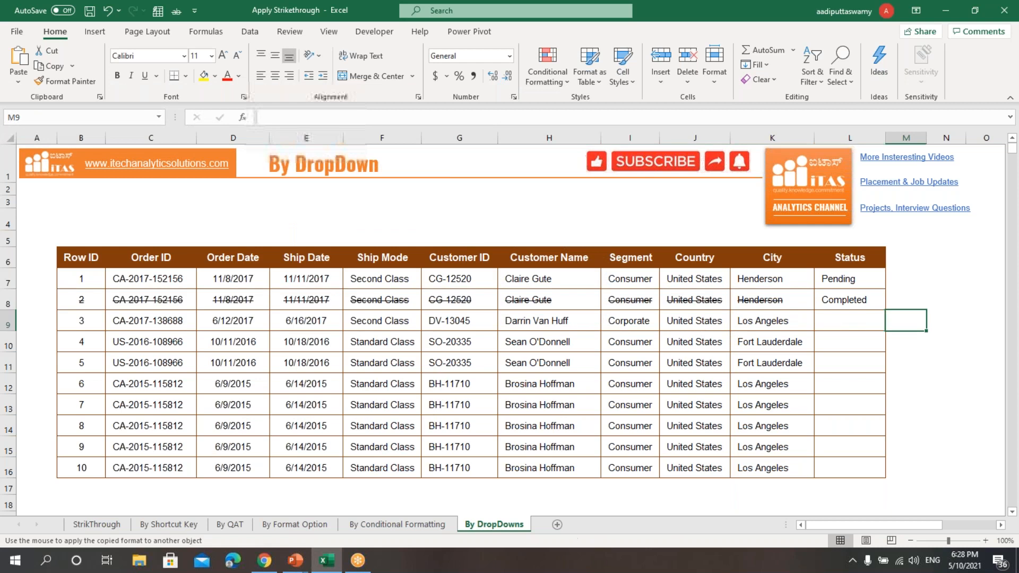
# - Examine the formatting of B8:K8 while switching the Status in L8 to Pending and back to Completed
pyautogui.click(861, 299)
pyautogui.click(892, 307)
pyautogui.click(852, 324)
pyautogui.moveTo(93, 301); pyautogui.dragTo(766, 299)
pyautogui.click(846, 301)
pyautogui.click(892, 303)
pyautogui.click(852, 323)
pyautogui.moveTo(93, 301); pyautogui.dragTo(742, 305)
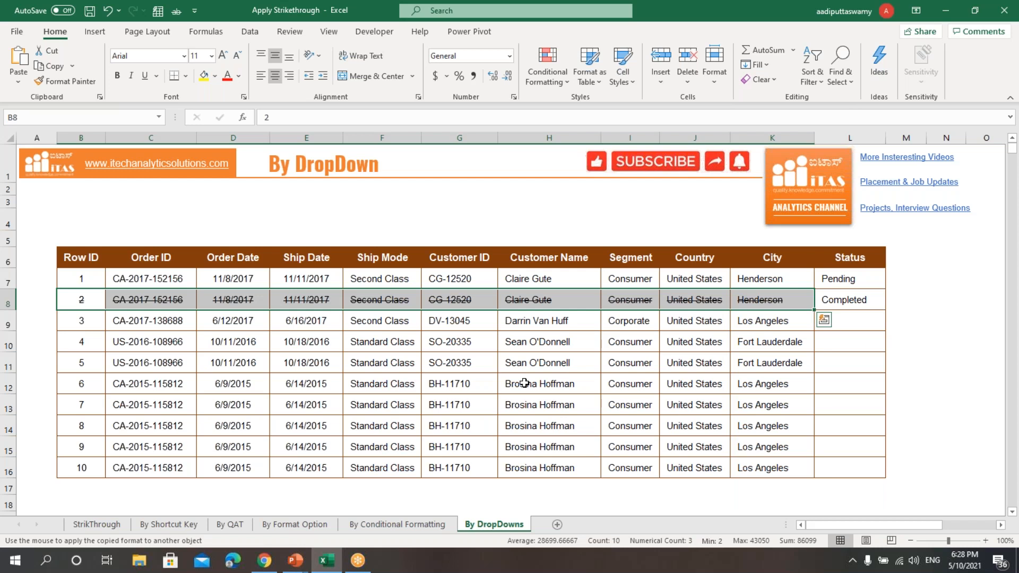
# - Switch to the PowerPoint slide show and display the closing slide
pyautogui.click(295, 560)
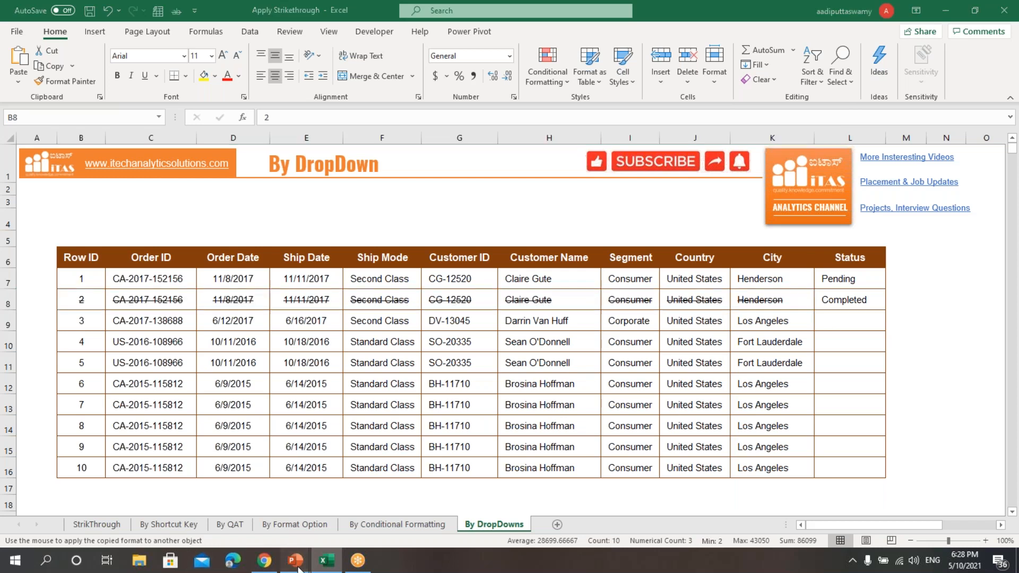
pyautogui.click(346, 532)
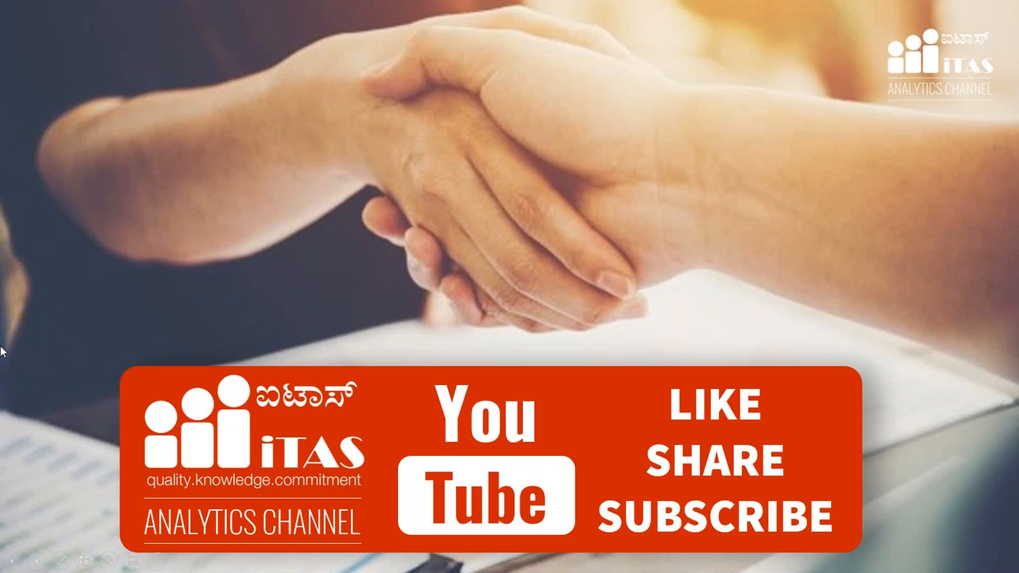